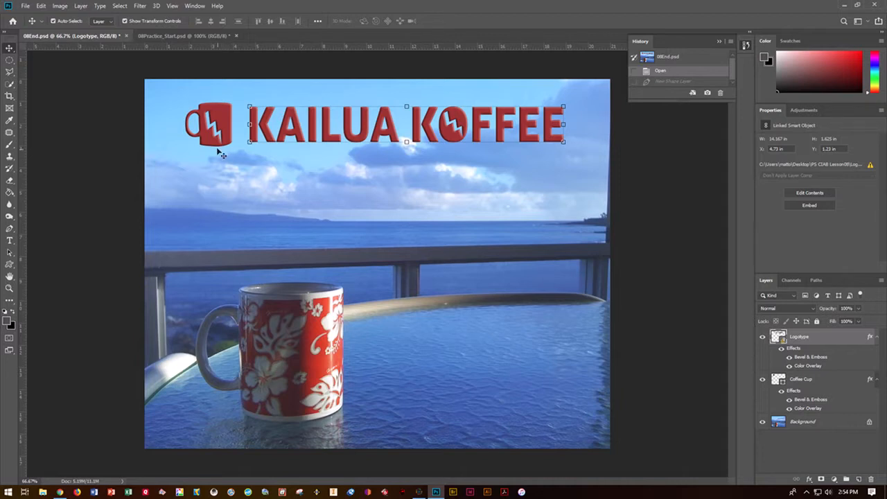
Close 08Practice_Start.psd without saving changes, reopen it from the PS CIAB Lesson08 folder, and collapse the History panel.
click(236, 35)
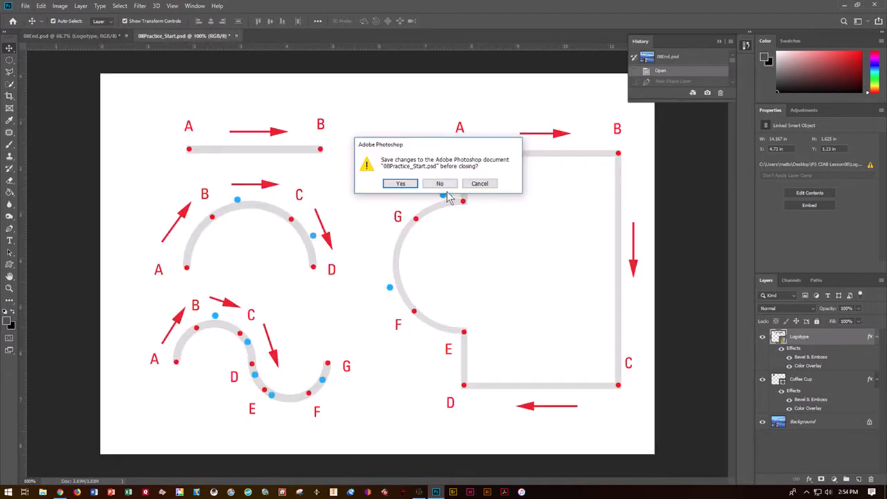
click(439, 183)
click(26, 6)
click(34, 25)
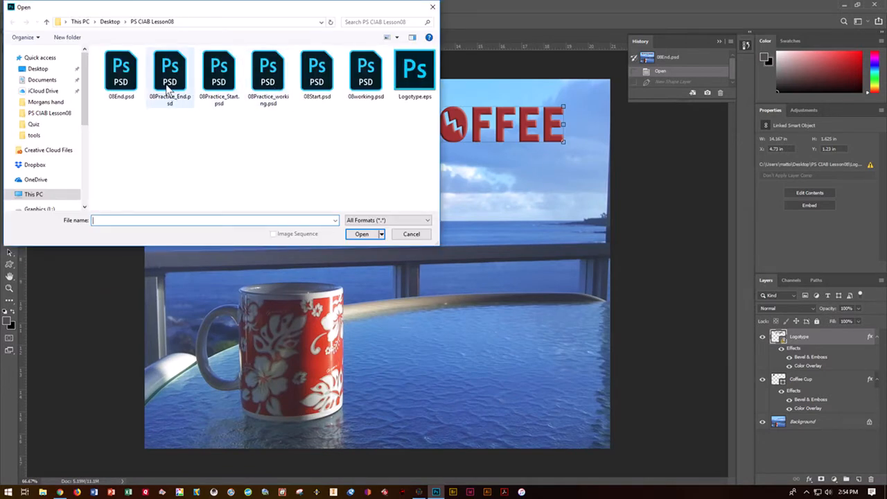
click(168, 86)
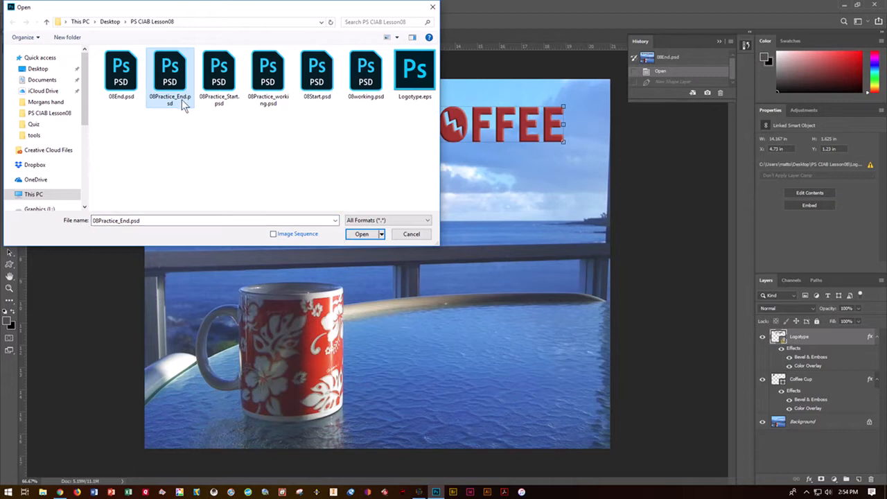
click(219, 83)
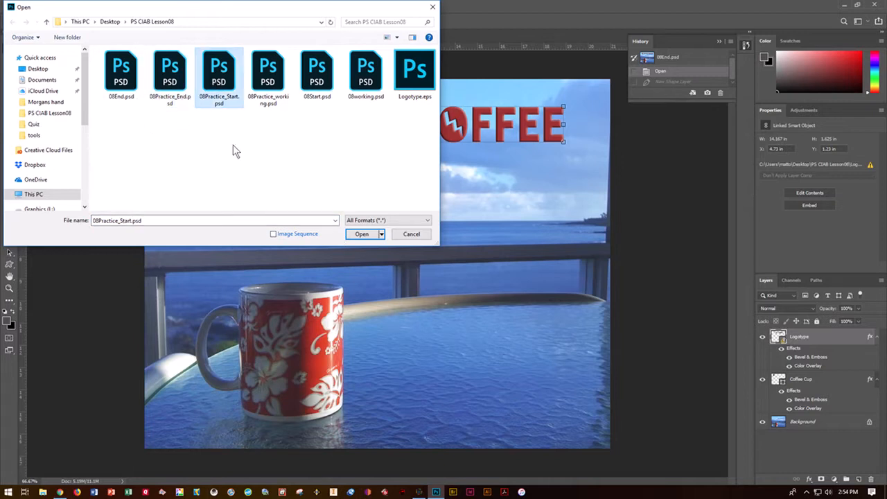
click(360, 235)
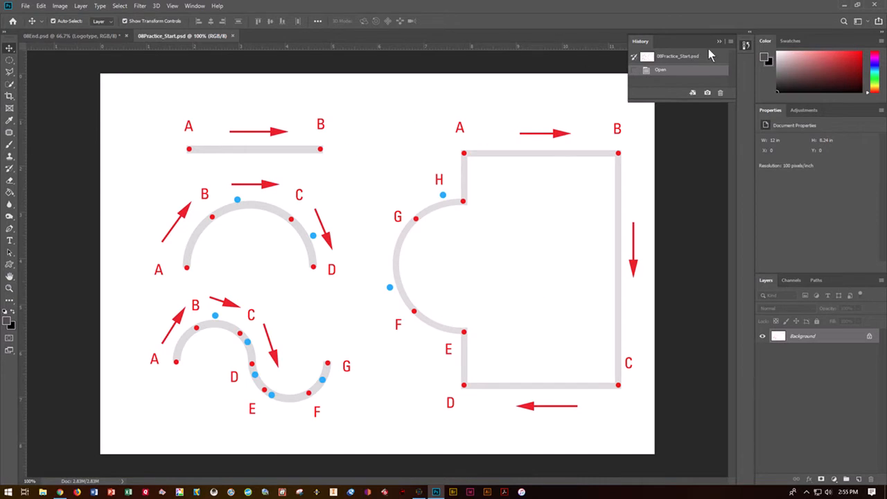
click(719, 43)
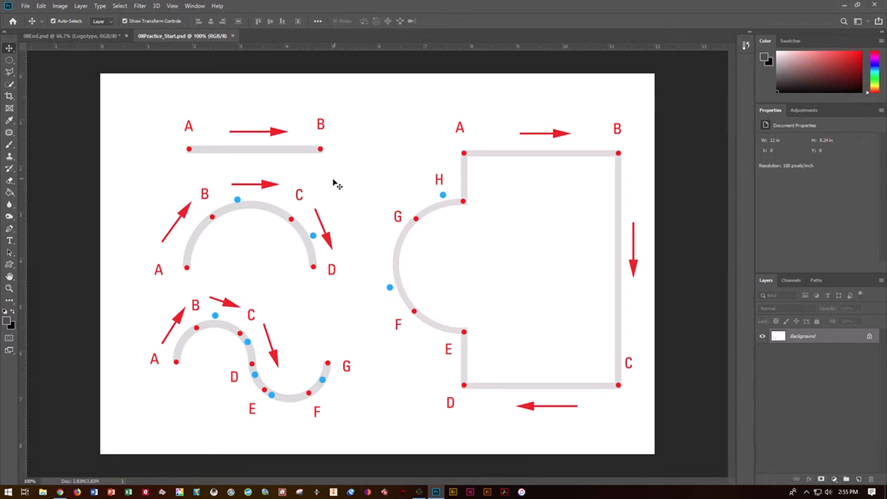
Save the document as 08Practice_working.psd in the PS CIAB Lesson08 folder, replacing the existing file.
click(26, 6)
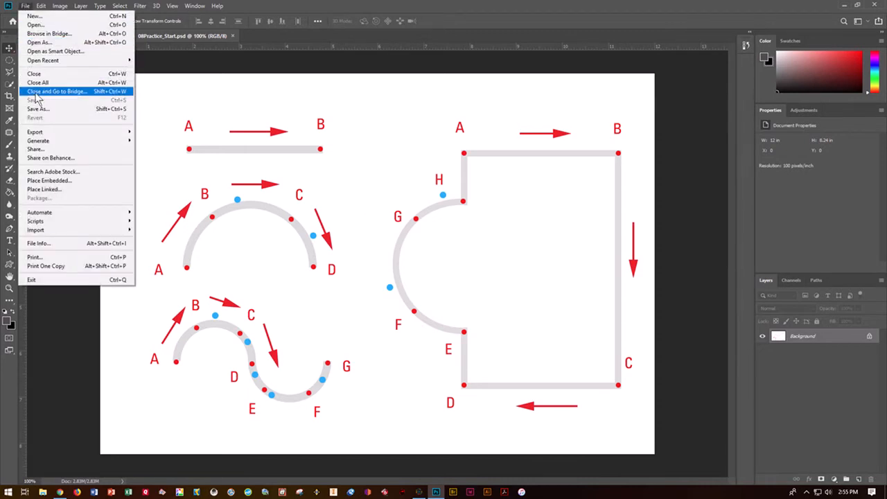
click(38, 109)
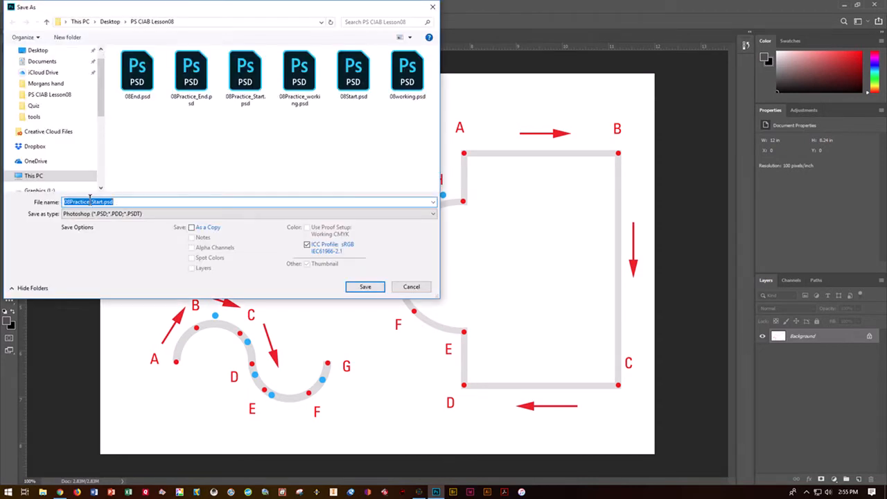
drag(88, 201, 201, 200)
text(working)
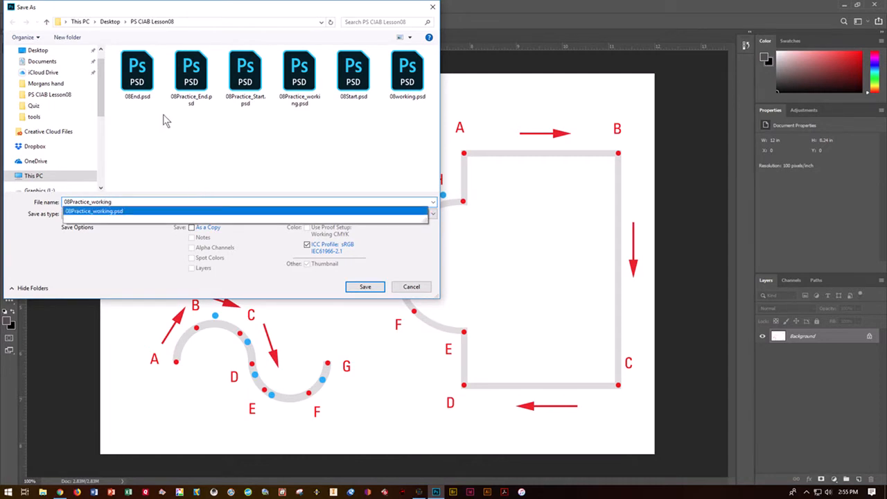
click(356, 288)
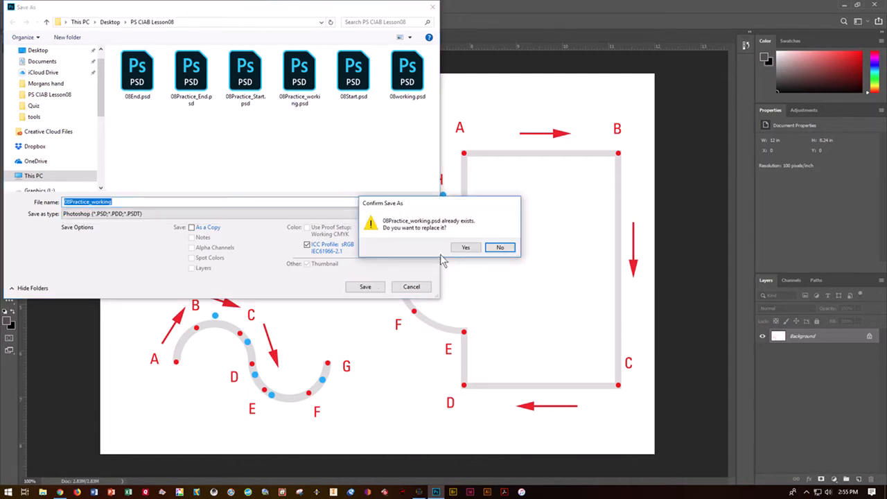
click(463, 250)
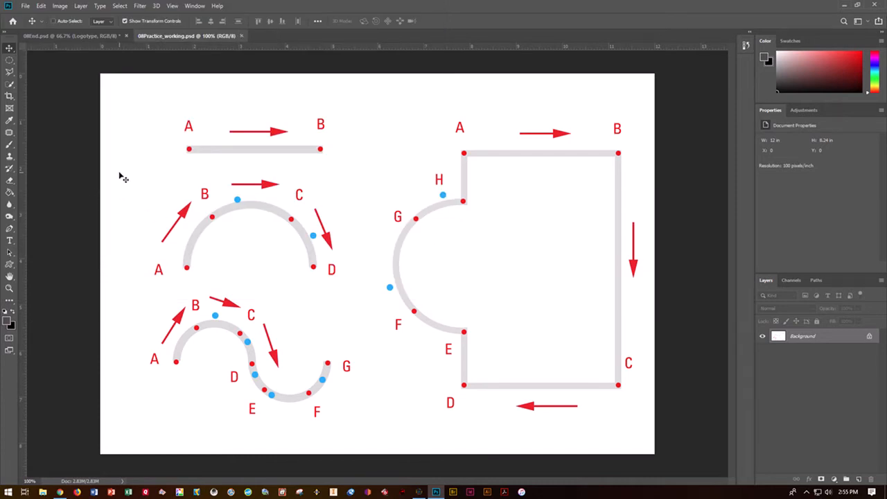
Activate the standard Pen Tool in Shape mode for tracing the straight A–B template line.
key(ctrl+plus)
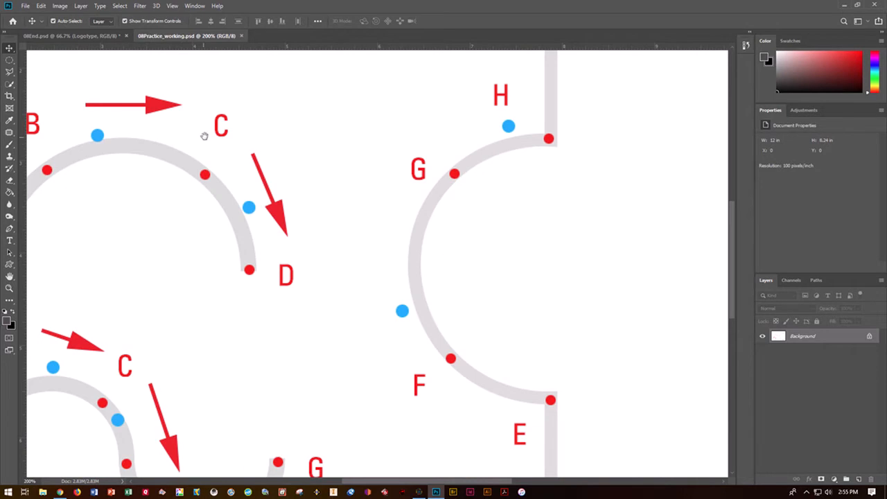
drag(195, 142, 378, 267)
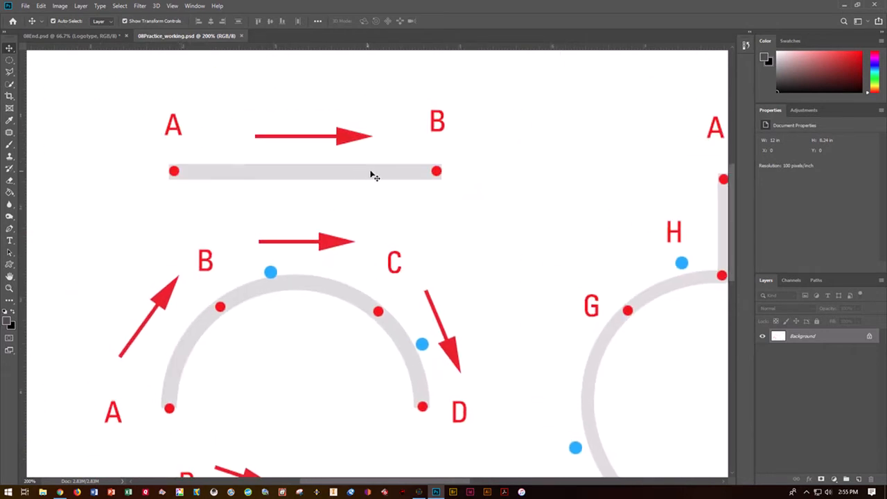
click(10, 229)
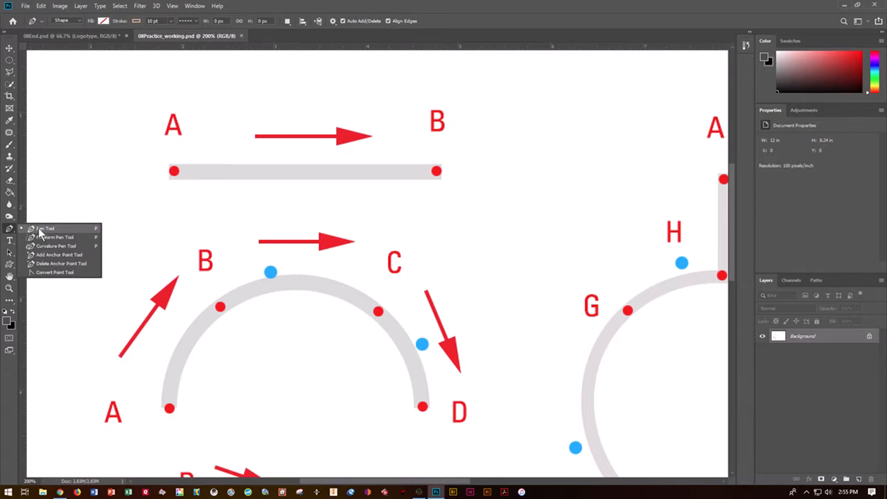
click(39, 232)
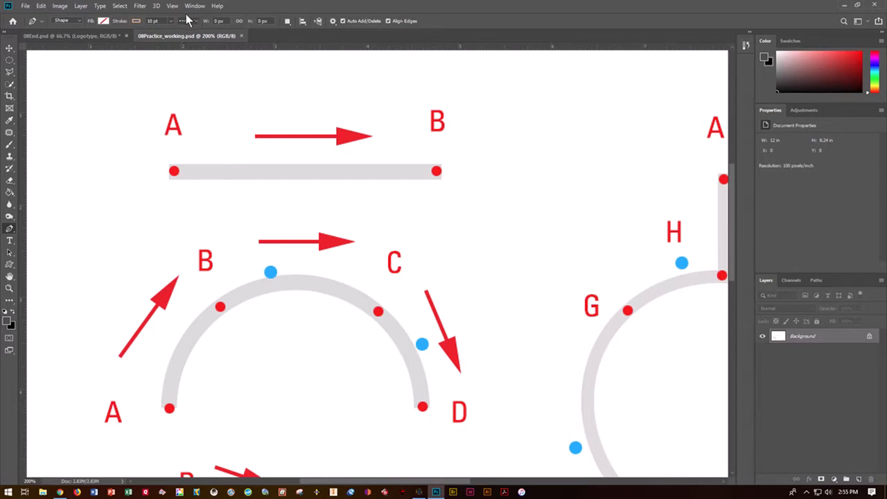
click(80, 21)
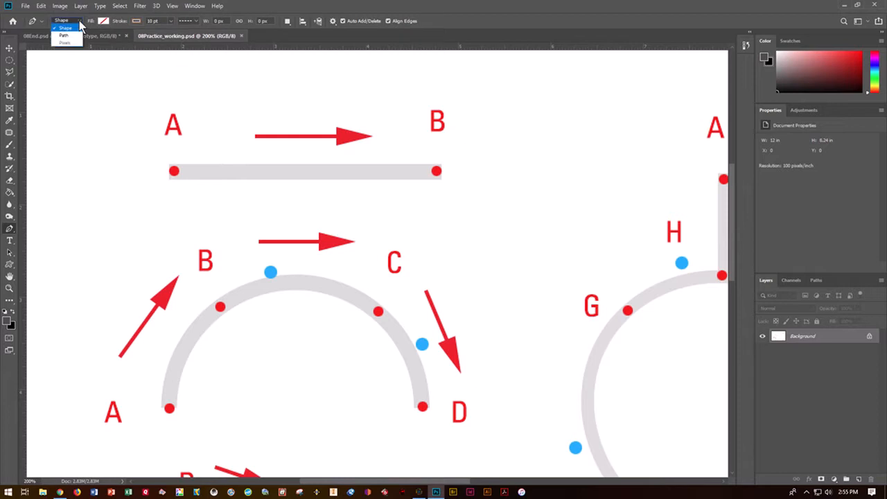
click(72, 28)
Change the Pen tool's stroke from a pattern to a solid bright yellow color.
click(137, 22)
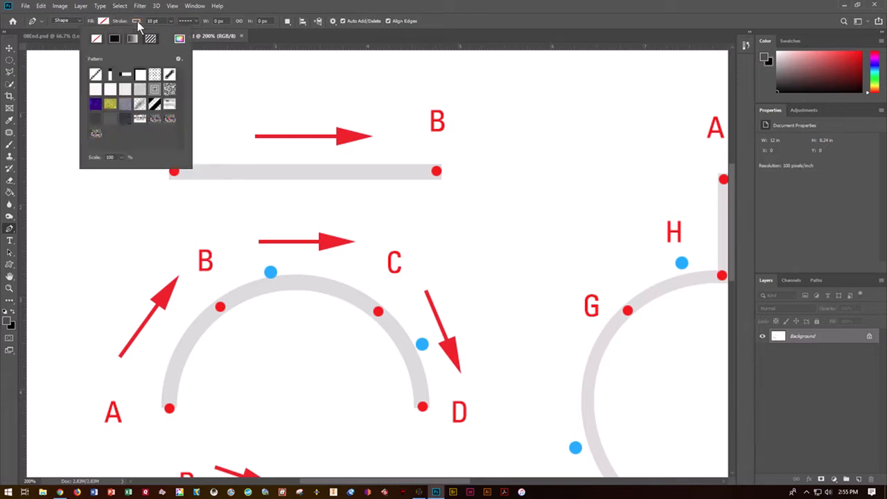
click(178, 38)
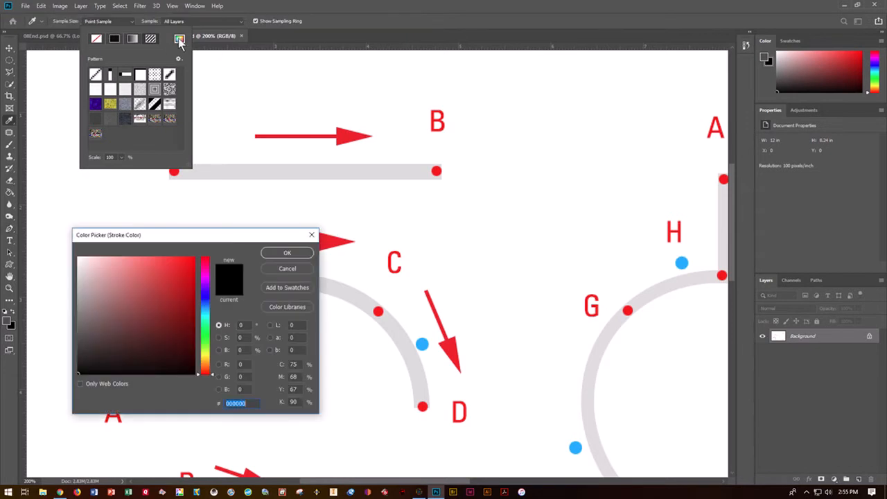
click(206, 328)
click(176, 275)
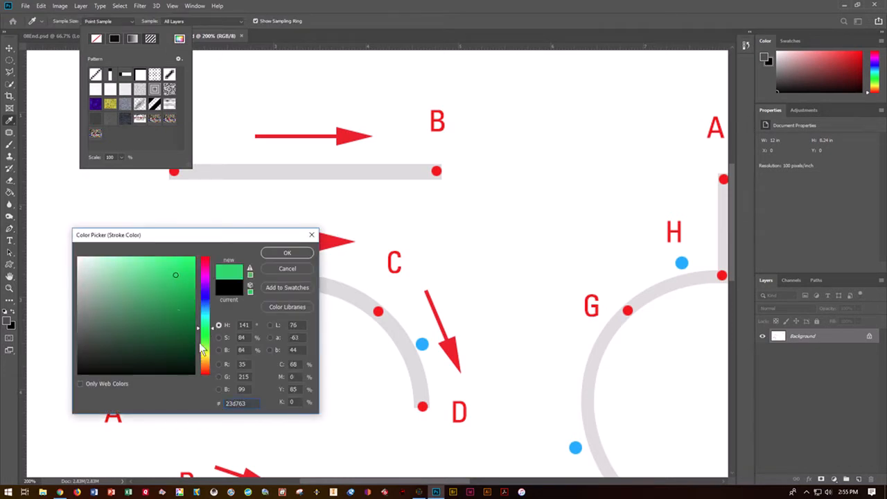
click(205, 350)
click(204, 356)
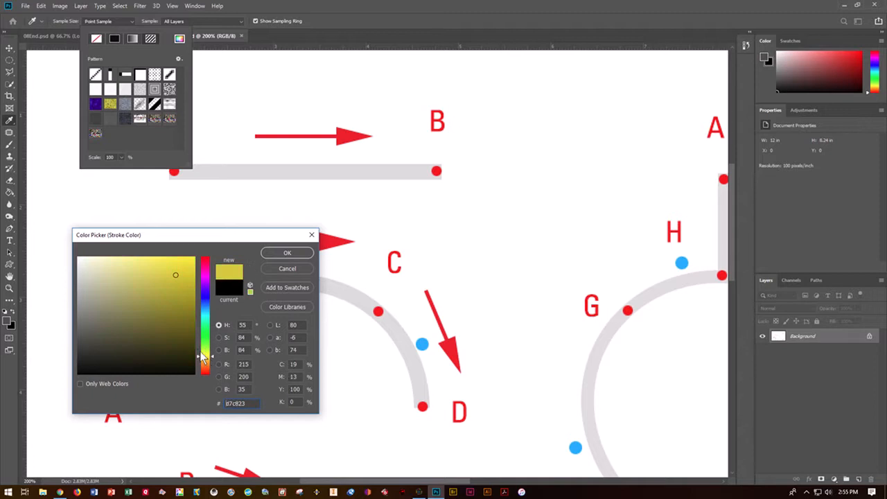
click(166, 262)
click(204, 354)
click(185, 264)
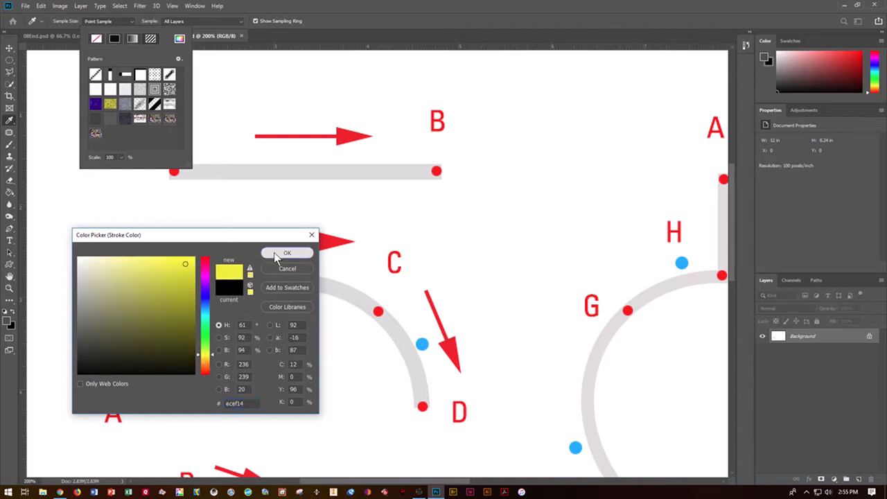
click(281, 253)
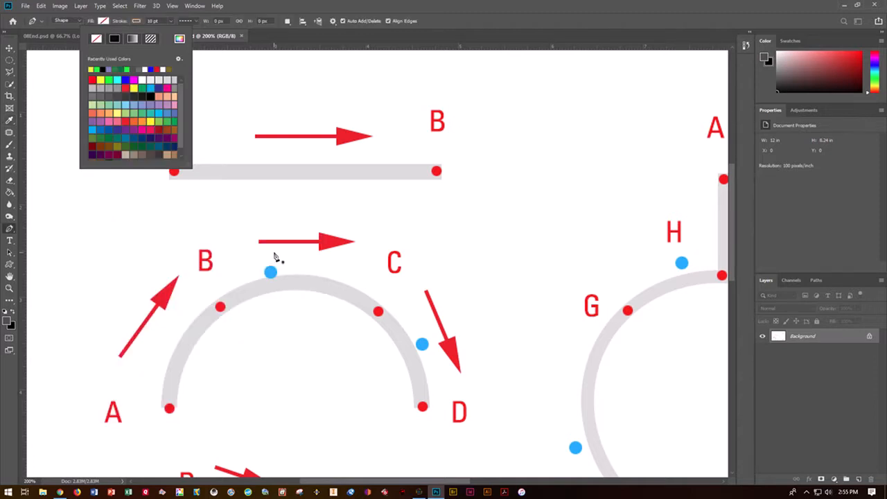
click(99, 80)
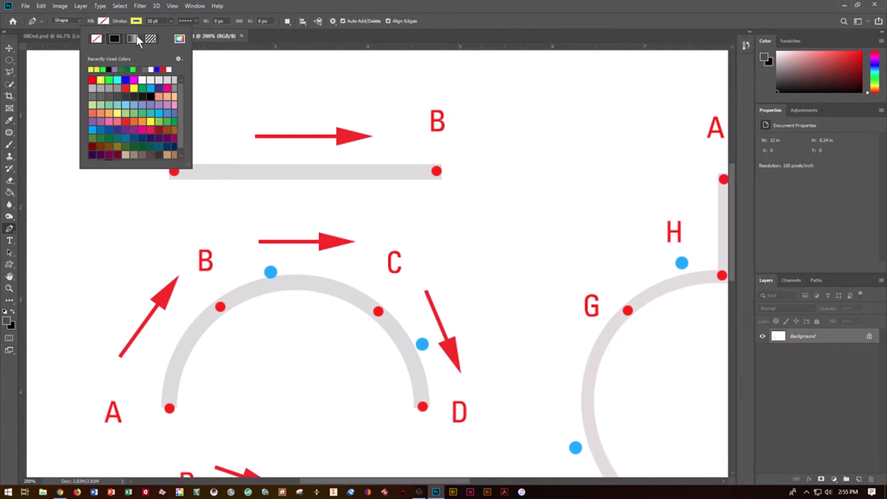
Set the shape stroke width to 4 pt.
click(171, 20)
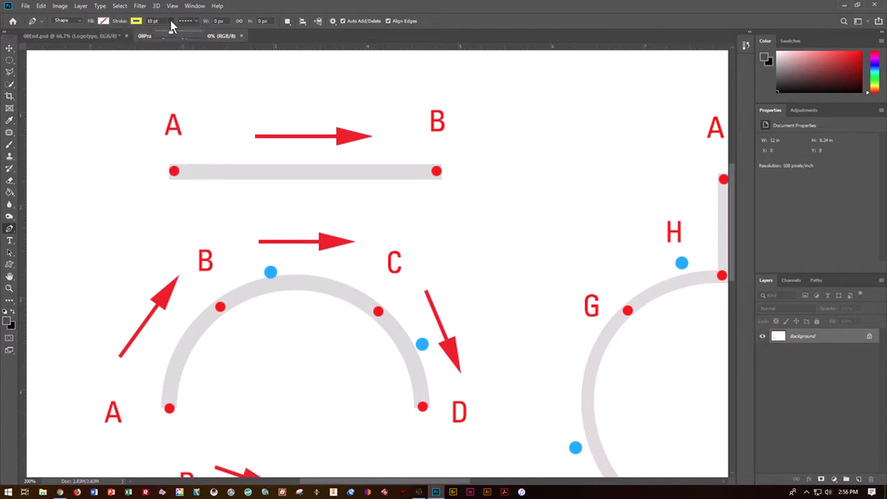
click(171, 20)
drag(157, 20, 132, 20)
text(4)
Give the stroke a solid line style with center alignment, and check the Pen tool's path options.
click(195, 23)
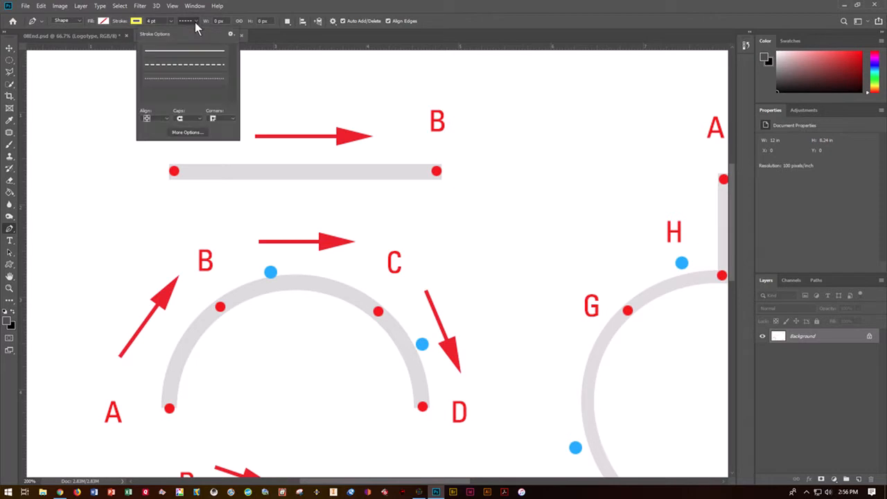
click(192, 54)
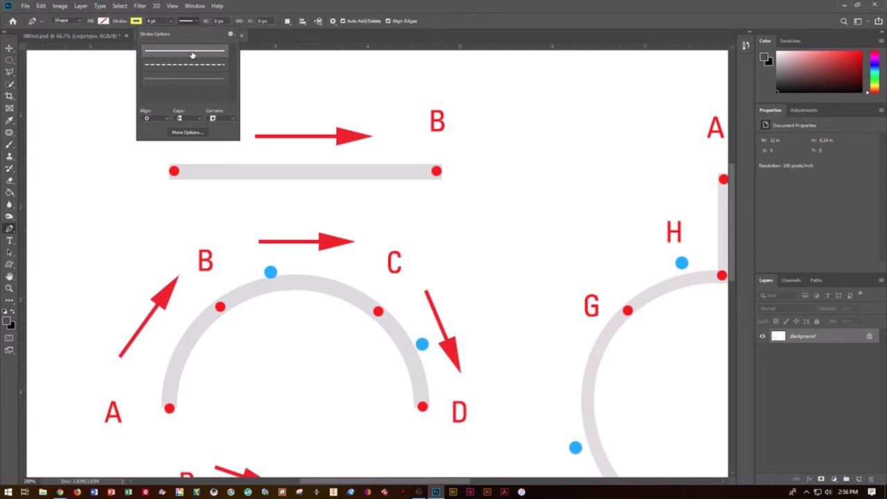
click(166, 119)
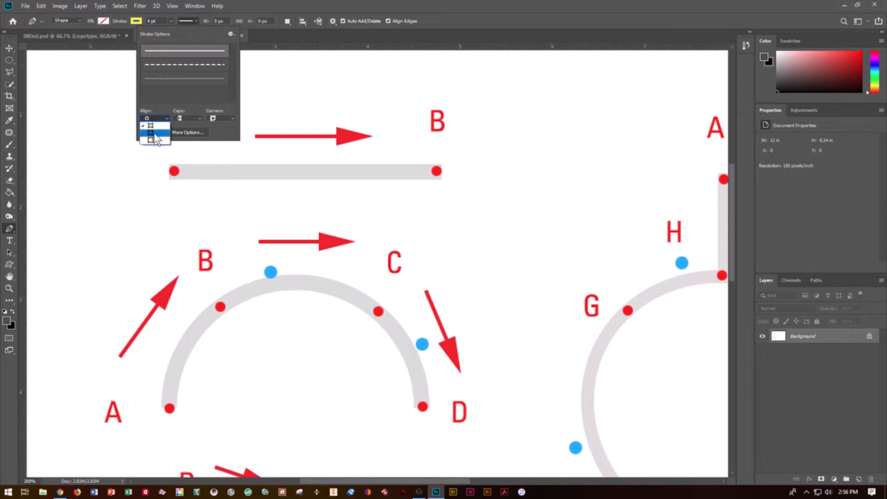
click(154, 132)
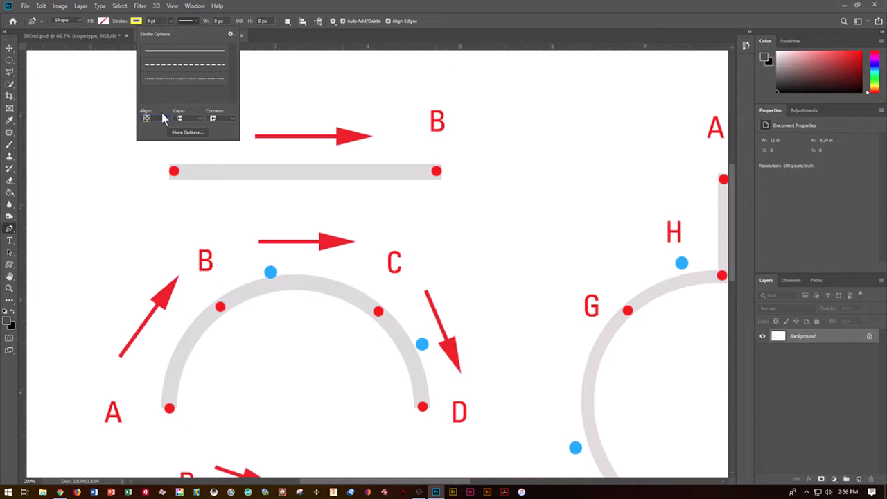
click(333, 22)
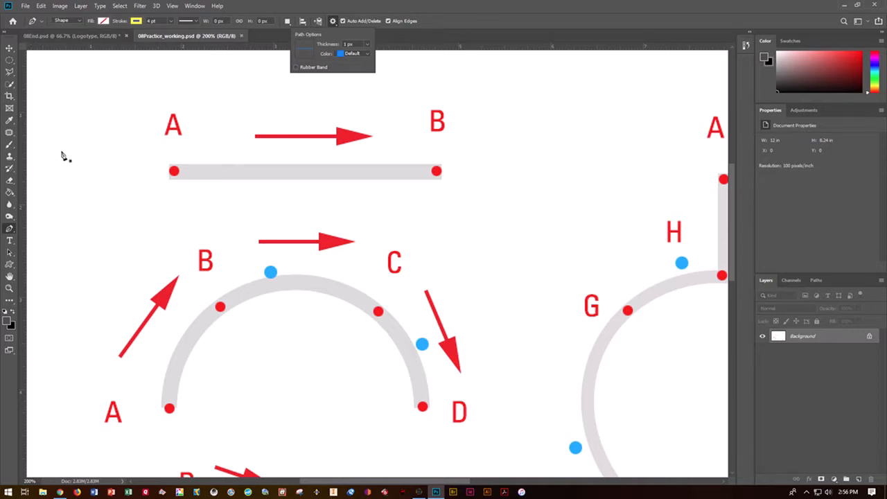
click(10, 232)
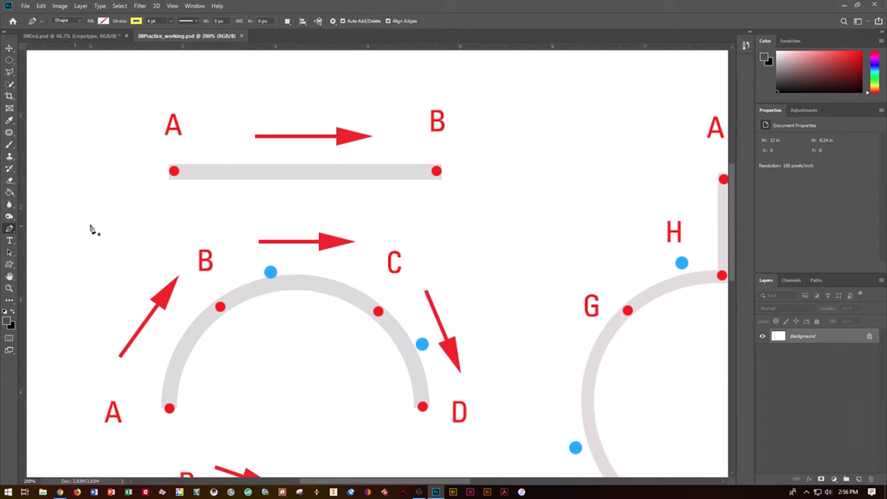
Draw a straight horizontal segment from A to B on the topmost template line, undoing and re-placing the end point to level it.
click(174, 171)
click(437, 171)
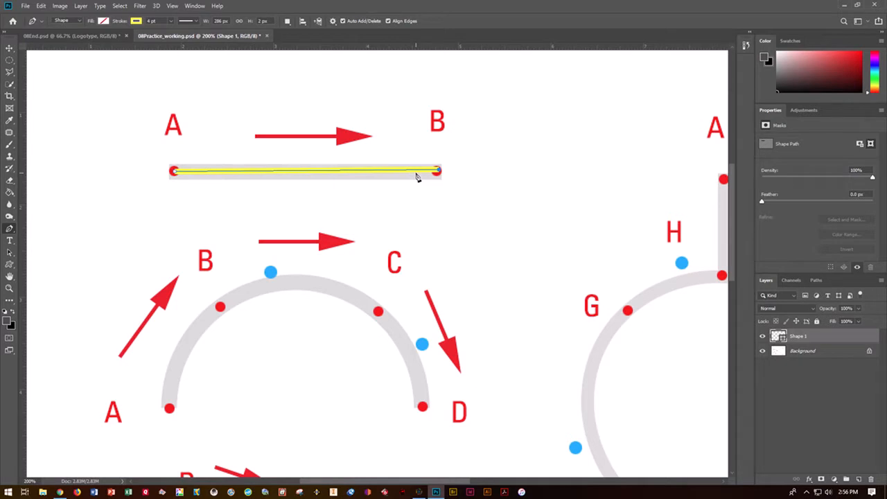
key(ctrl+z)
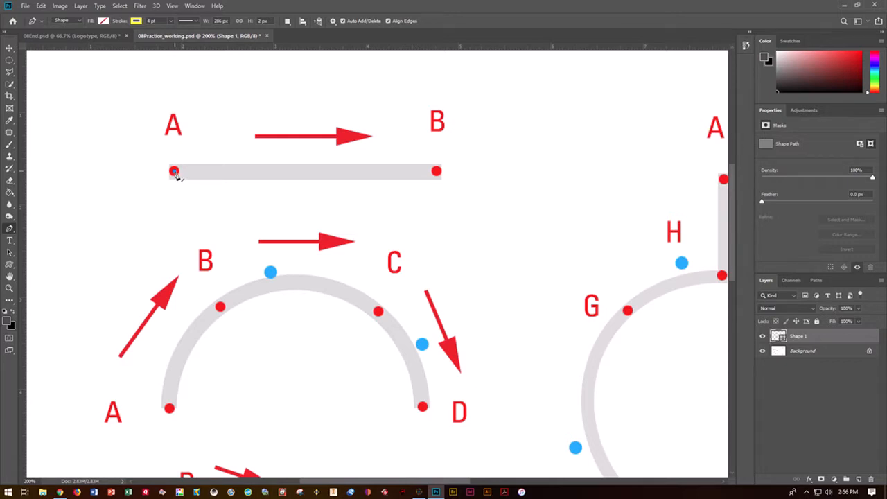
click(437, 171)
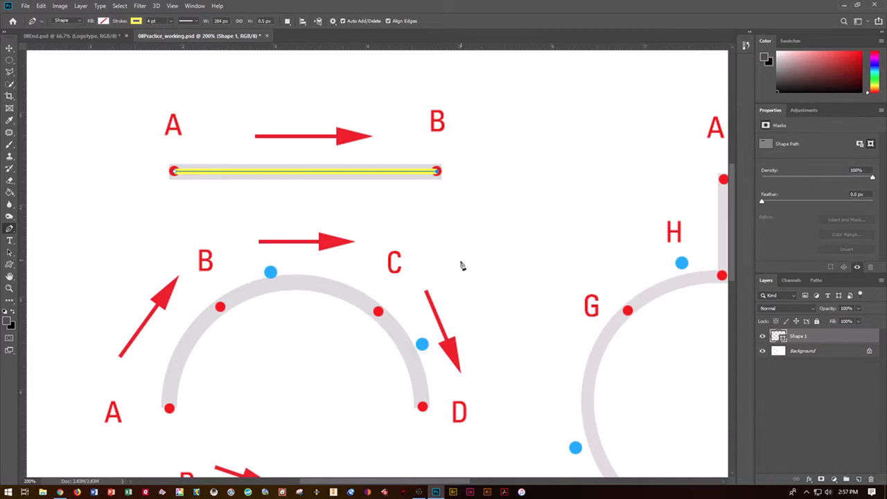
Undo the stray segment joining the straight line to the arc template's point A, and end the straight line's path.
drag(456, 273, 476, 162)
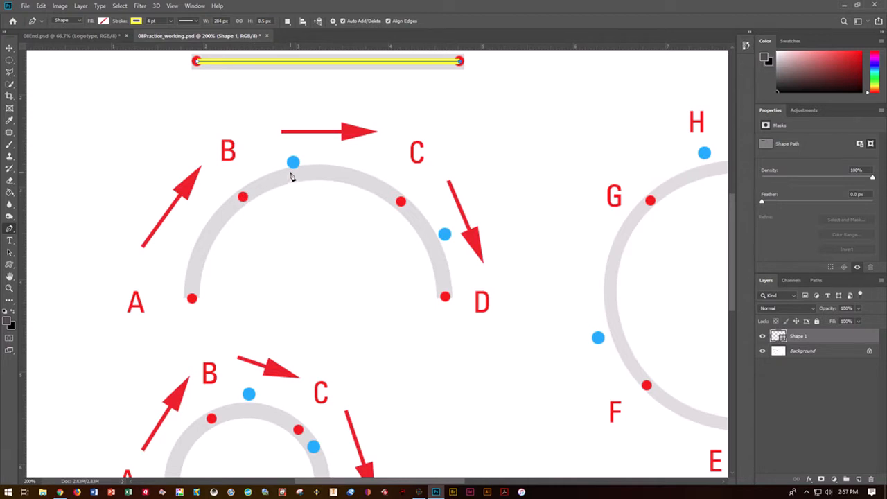
click(194, 300)
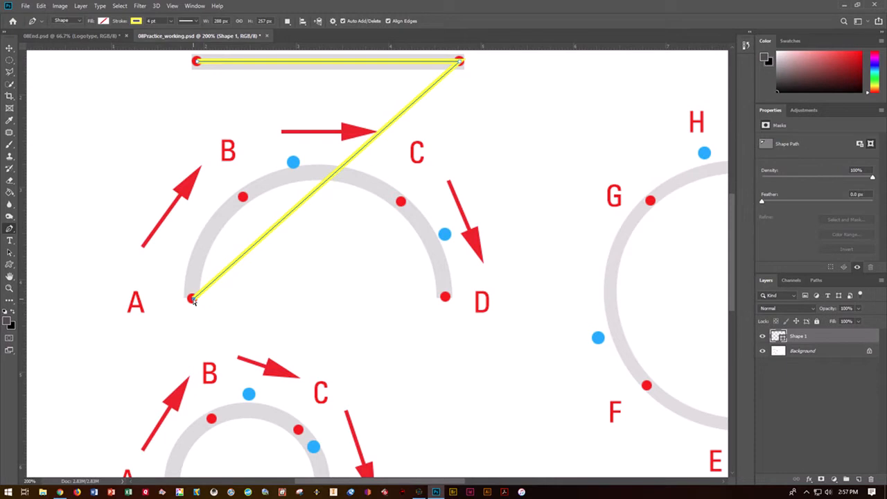
key(ctrl+z)
key(Escape)
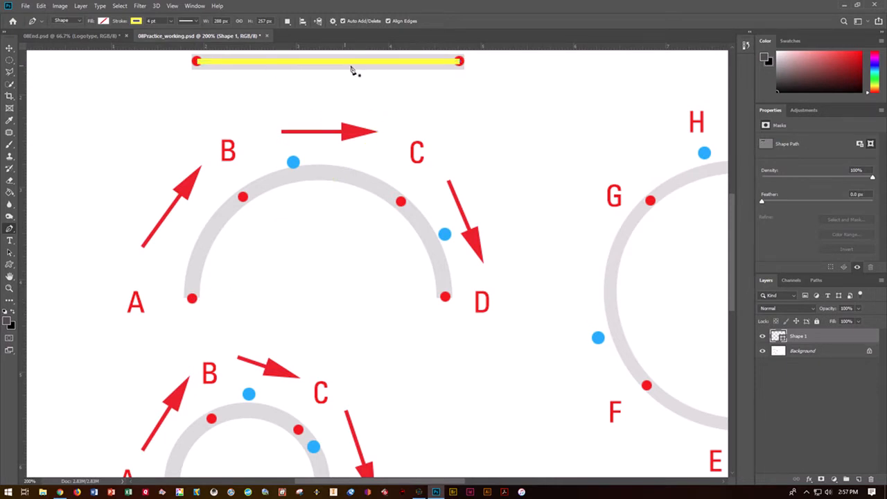
Start the arc template's path at A and curve it to B, undoing a straight attempt and pulling B's handle to the blue dot.
click(193, 300)
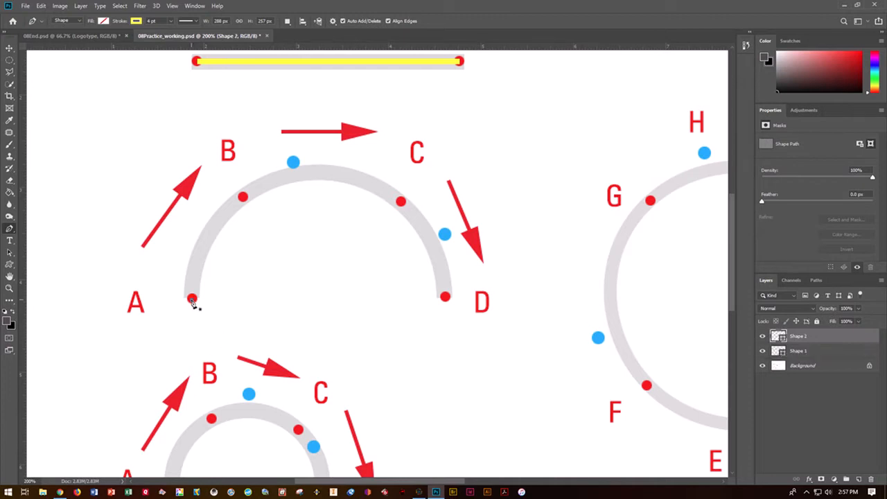
click(243, 198)
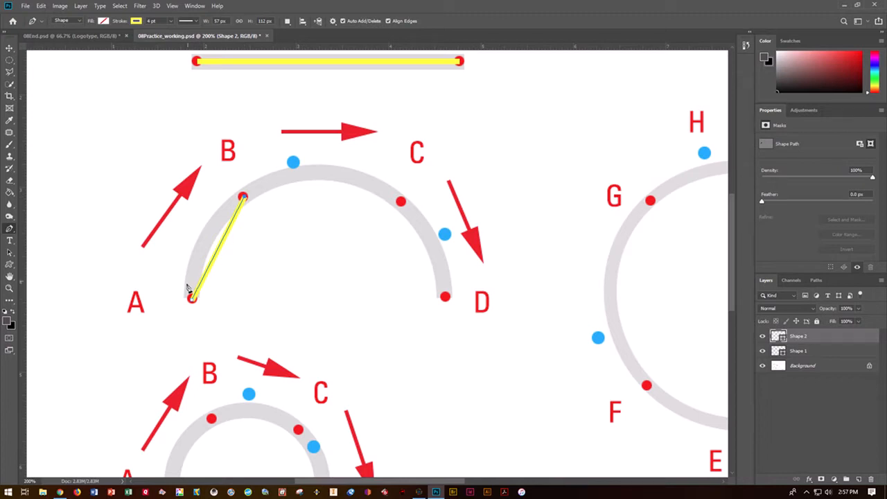
key(ctrl+z)
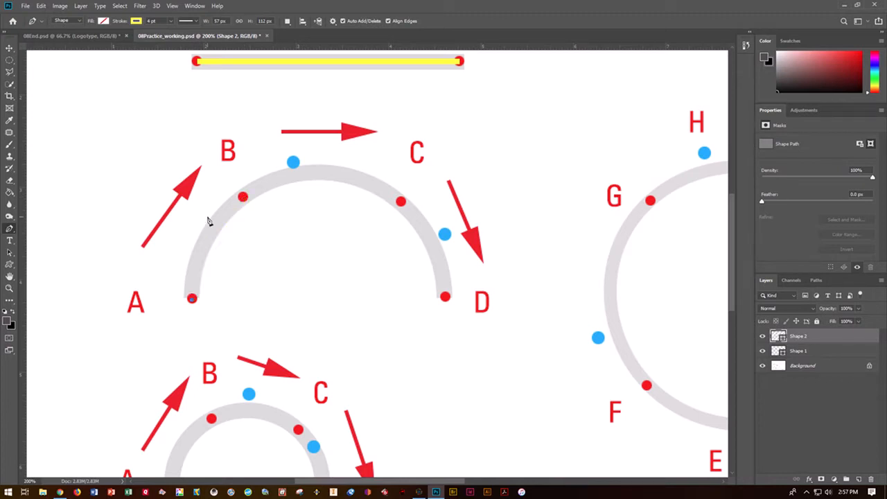
click(243, 198)
drag(243, 198, 293, 163)
drag(294, 163, 293, 164)
Continue the arc through C with its handle pulled to the blue dot, and end the path at D.
click(400, 202)
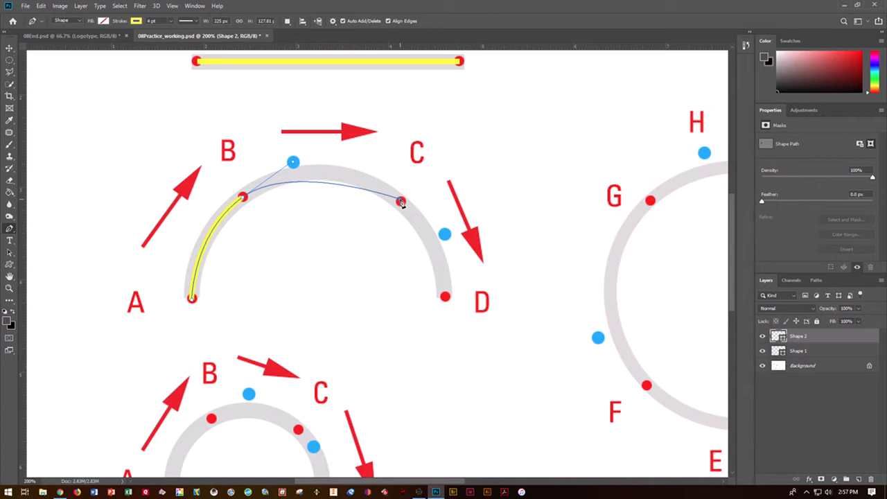
drag(402, 202, 444, 236)
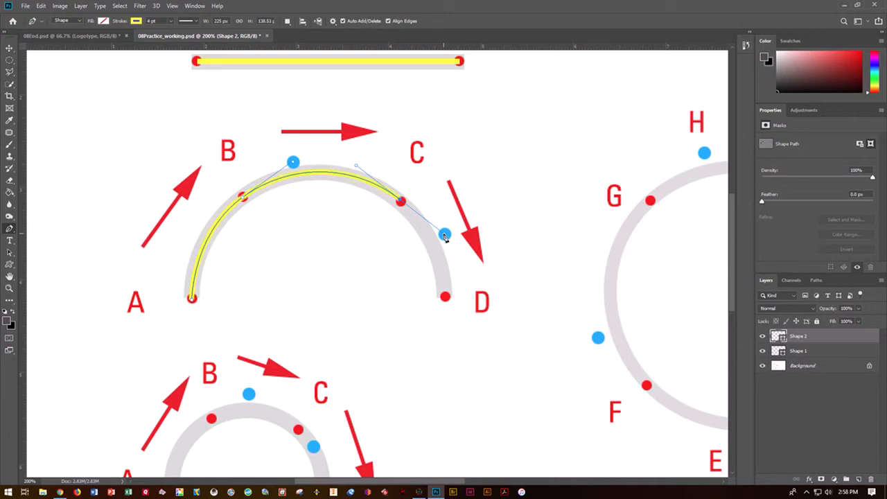
click(444, 297)
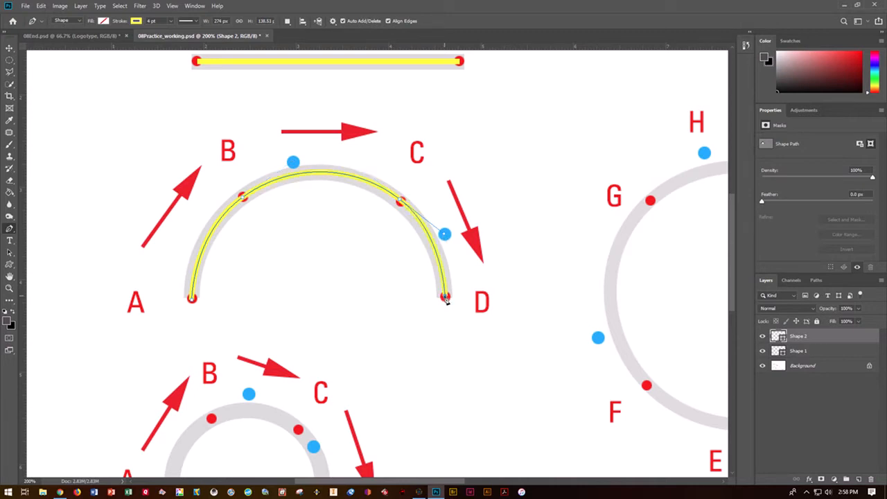
key(Return)
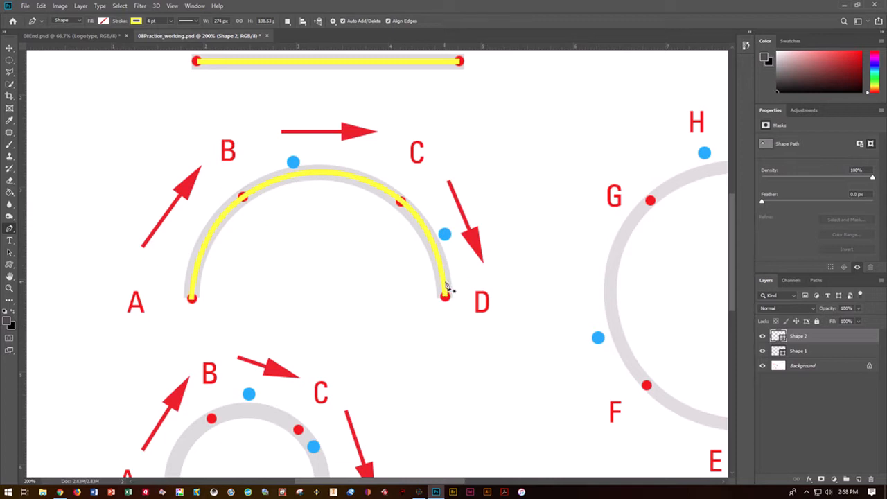
Start the S-curve template's path at A and curve it through B and C with handles at the blue dots, re-placing C after undoing it.
drag(273, 349, 309, 130)
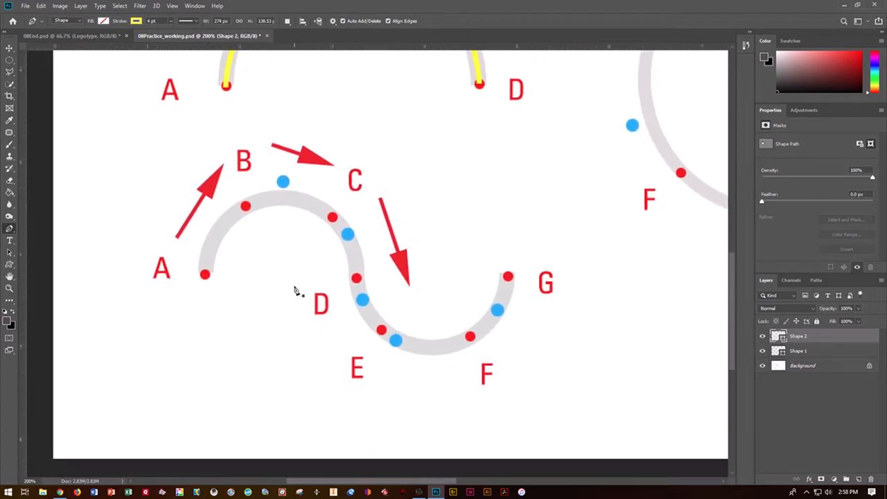
click(206, 275)
drag(246, 207, 283, 183)
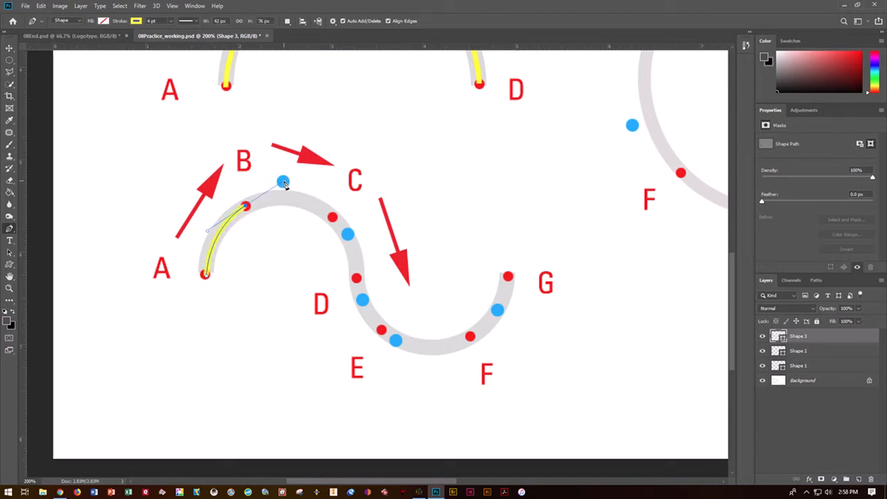
click(333, 218)
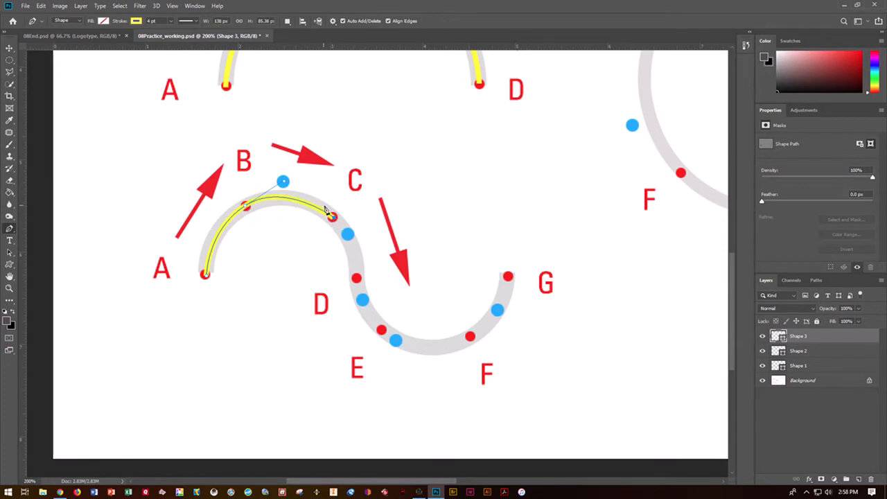
key(ctrl+z)
click(333, 218)
drag(334, 219, 350, 238)
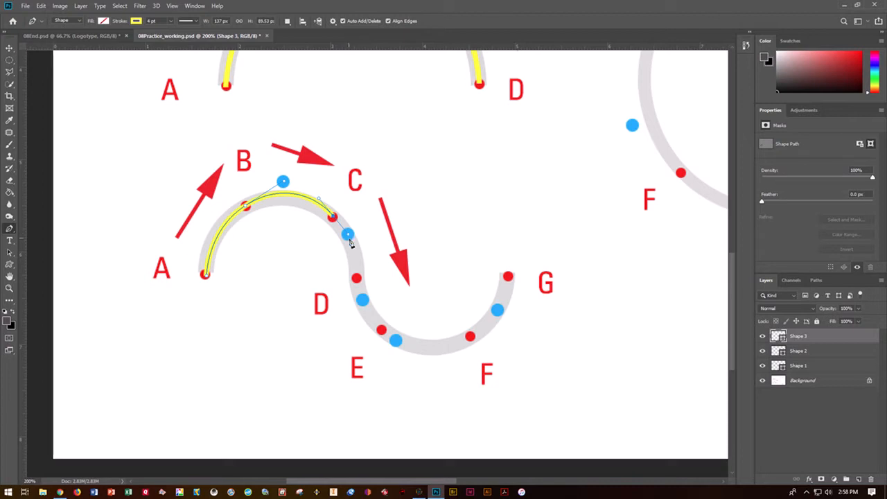
Continue the S-curve through D, E and F with handles pulled to the blue dots, and end the path at G.
click(357, 280)
drag(357, 280, 363, 300)
click(381, 331)
drag(385, 334, 397, 343)
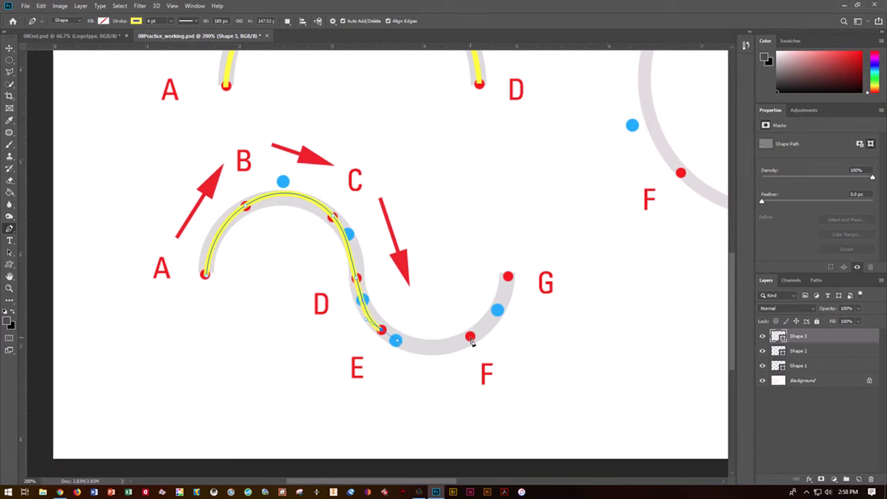
drag(470, 337, 500, 313)
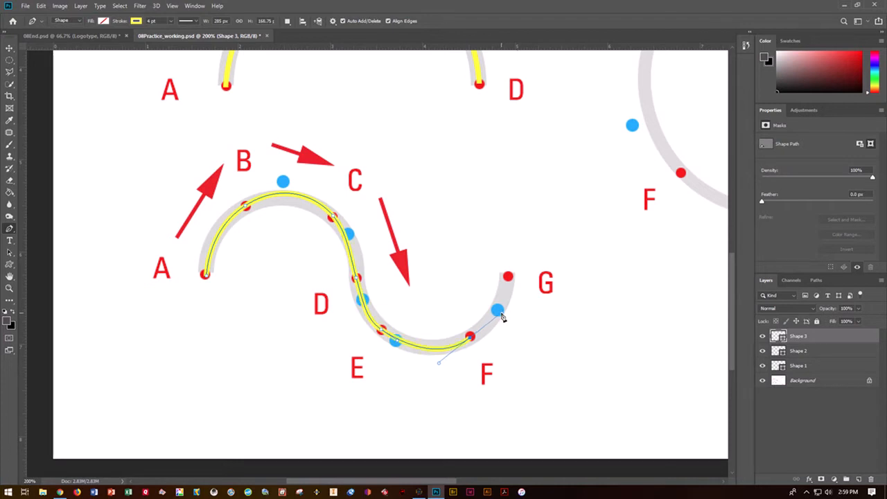
click(507, 278)
key(Escape)
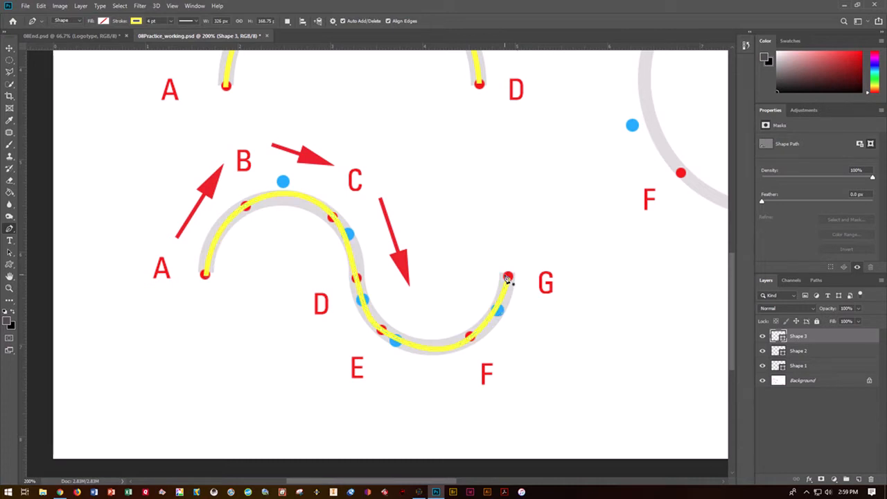
Adjust the S-curve's anchor points at C, D, E and F with the Direct Selection tool to fit the template better.
click(14, 257)
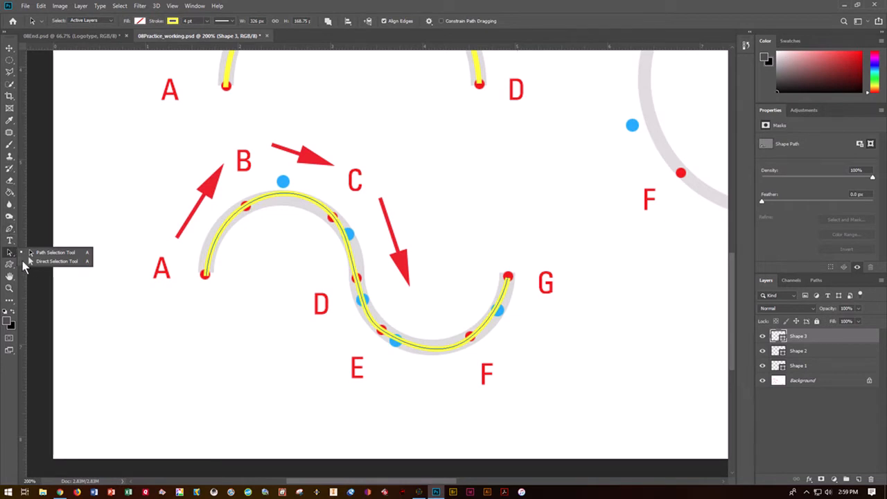
click(29, 250)
click(331, 217)
mouse_move(333, 218)
mouse_down()
mouse_move(303, 253)
mouse_move(343, 185)
mouse_move(332, 215)
mouse_up()
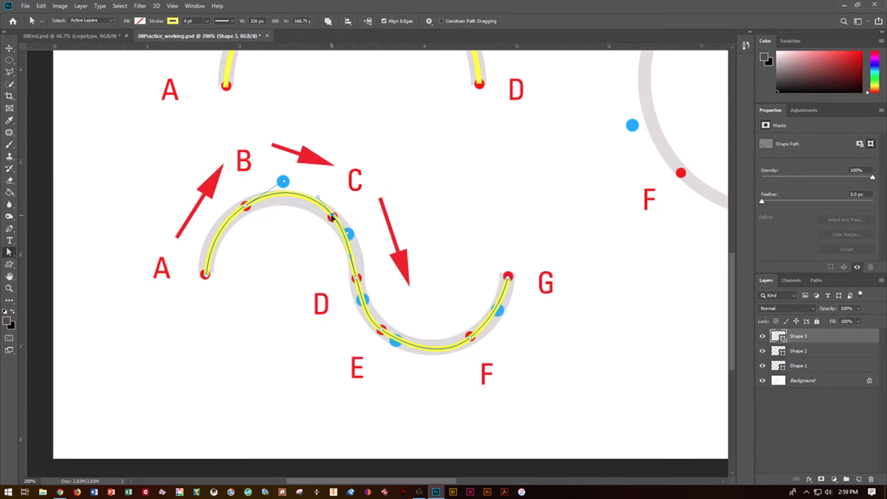
click(356, 279)
drag(356, 280, 356, 275)
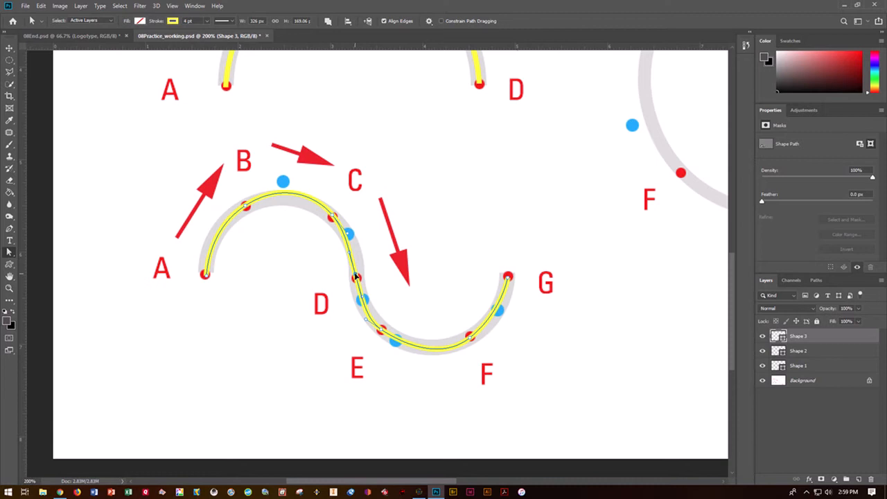
click(380, 331)
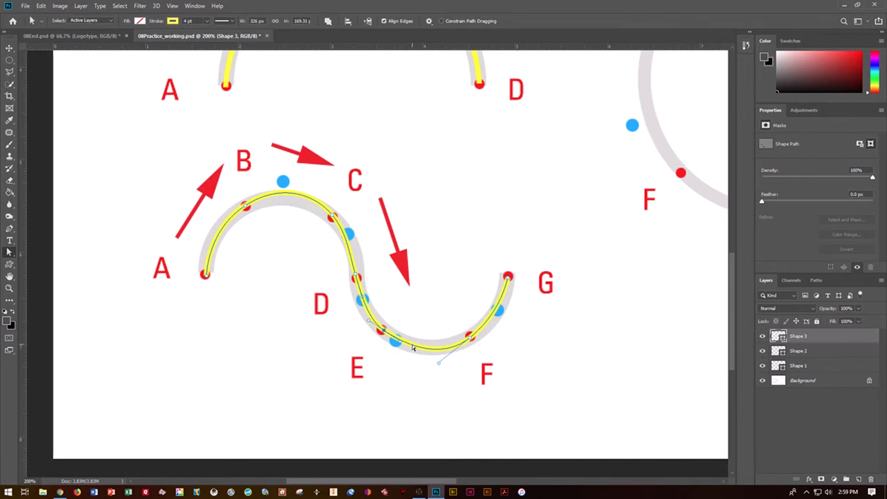
drag(470, 338, 471, 340)
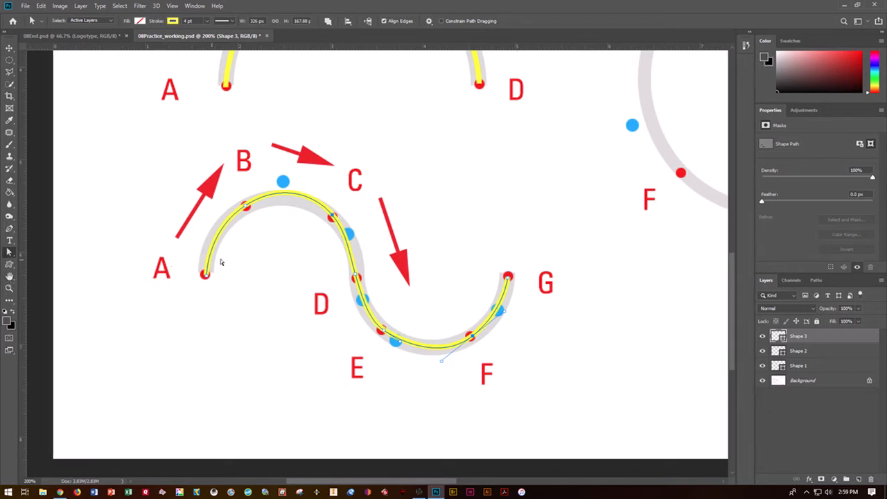
Draw straight Pen tool segments from A through B, C and D to E on the large closed template.
drag(471, 187, 121, 285)
key(ctrl+minus)
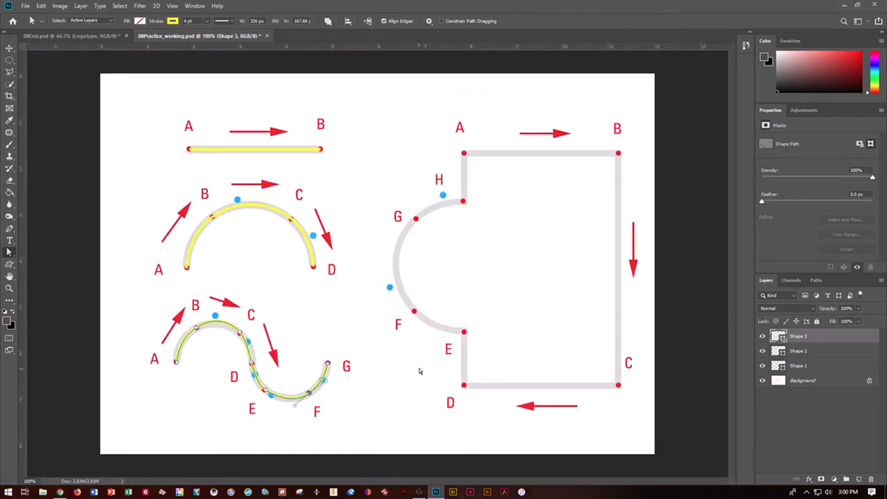
click(9, 229)
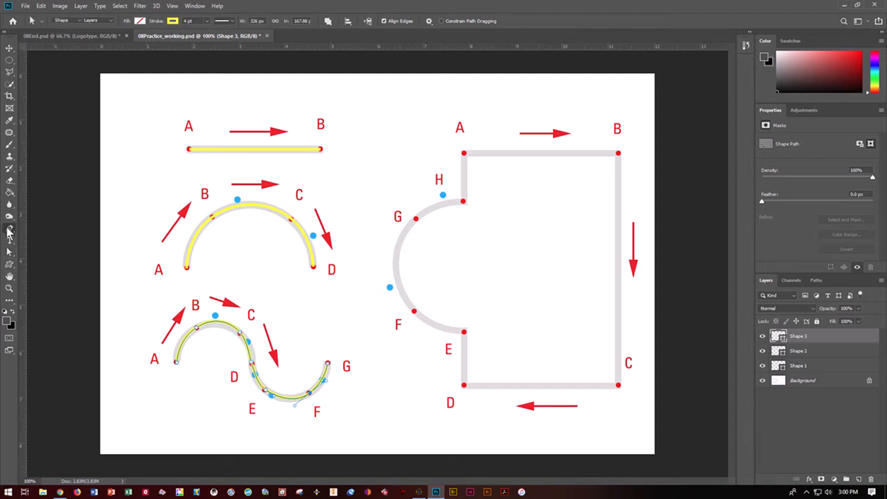
click(10, 231)
click(33, 231)
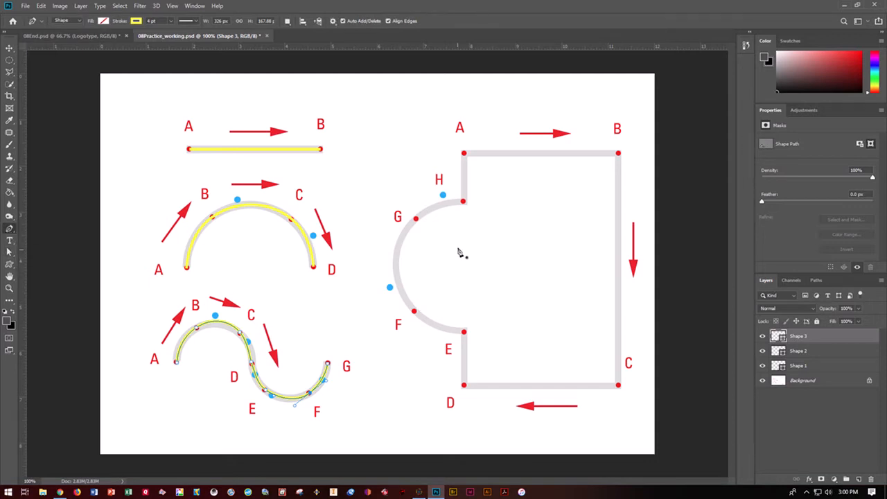
click(463, 154)
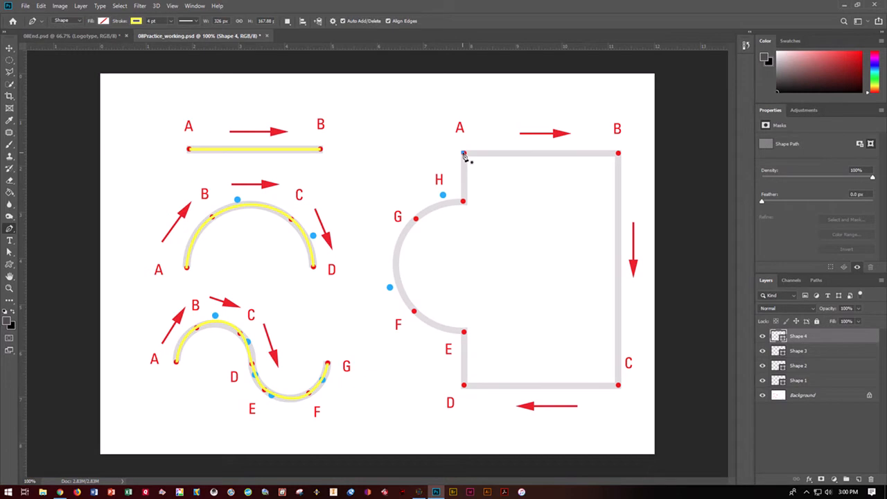
click(619, 153)
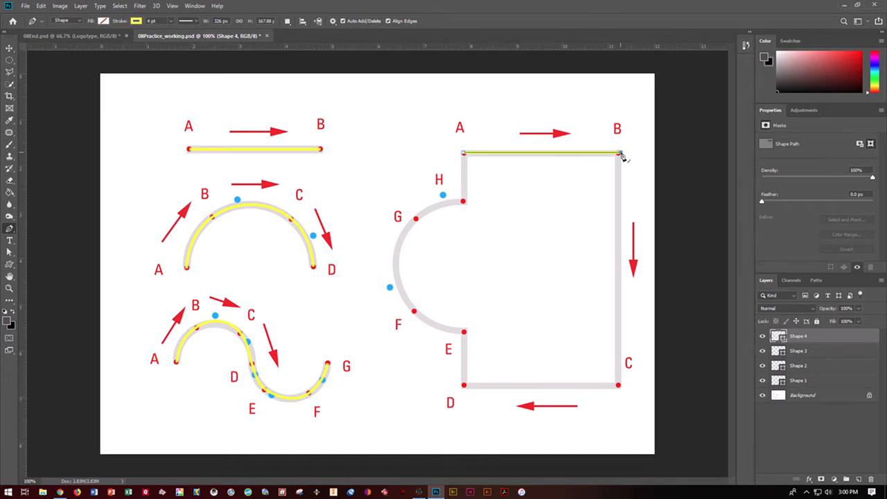
click(619, 385)
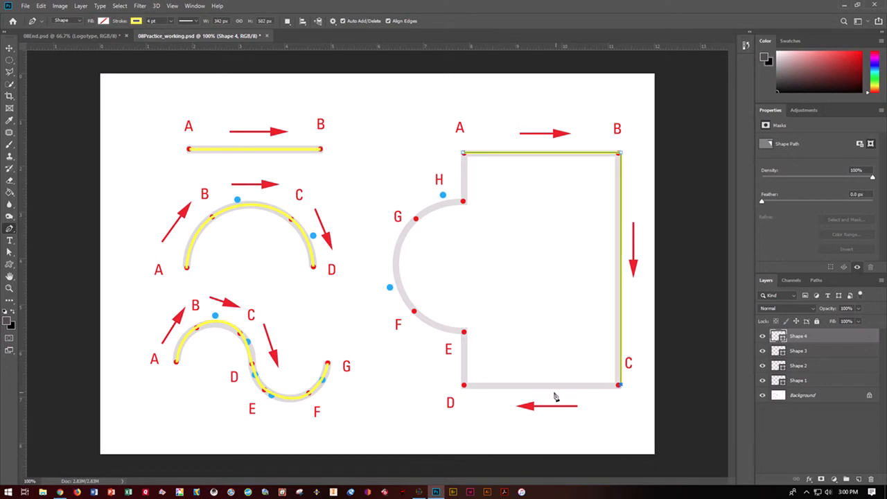
click(464, 386)
click(464, 332)
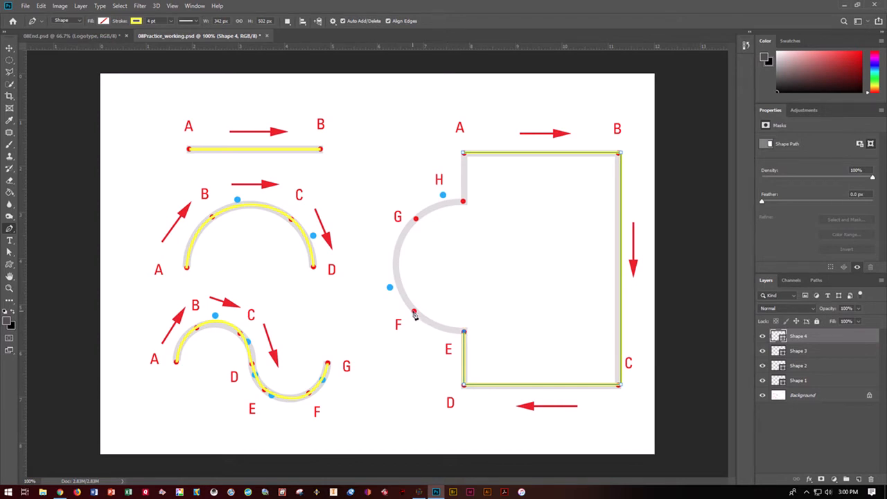
Curve the outline through F and G with handles at the blue dots to H, and close it at A, undoing and redoing the closure.
drag(413, 312, 390, 288)
drag(415, 218, 443, 195)
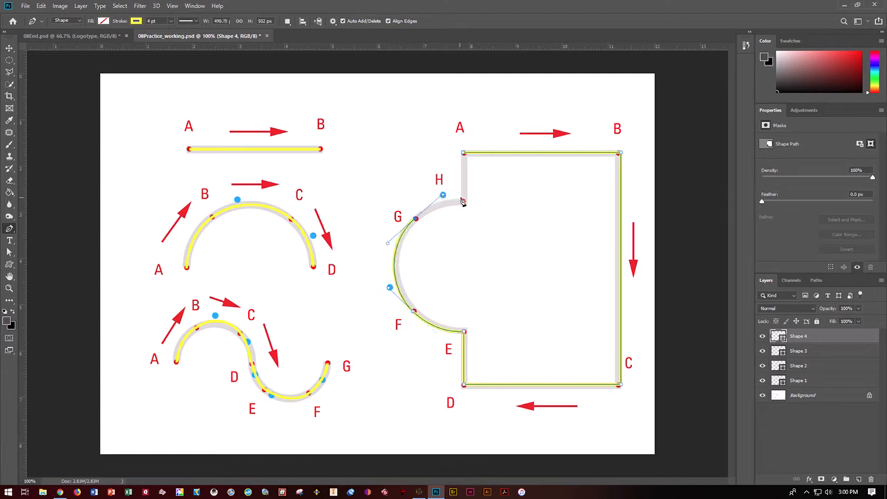
click(463, 201)
click(464, 153)
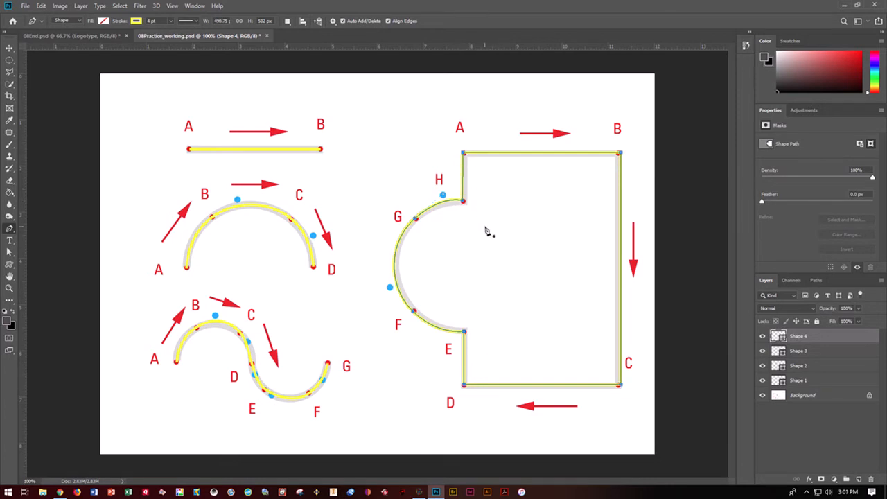
key(ctrl+z)
click(463, 201)
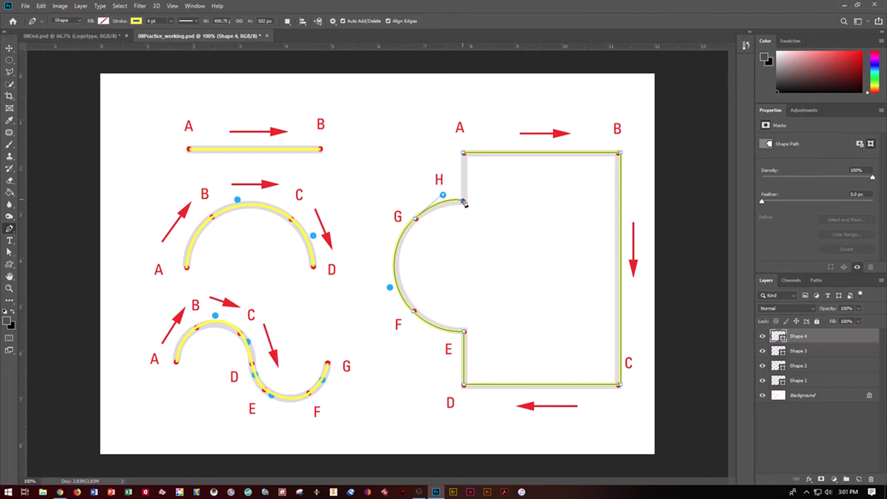
click(464, 154)
Draw a straight horizontal Pen tool line about 283 px long just below the finished A–B line.
click(11, 230)
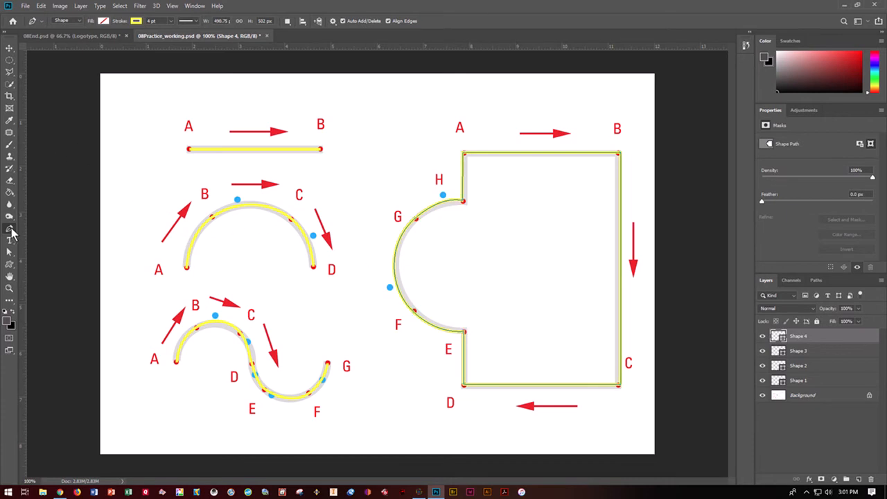
click(187, 165)
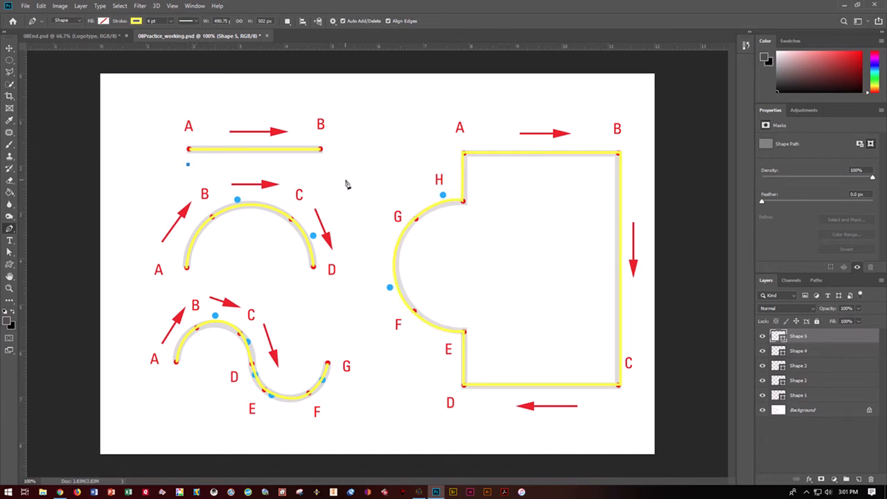
click(318, 164)
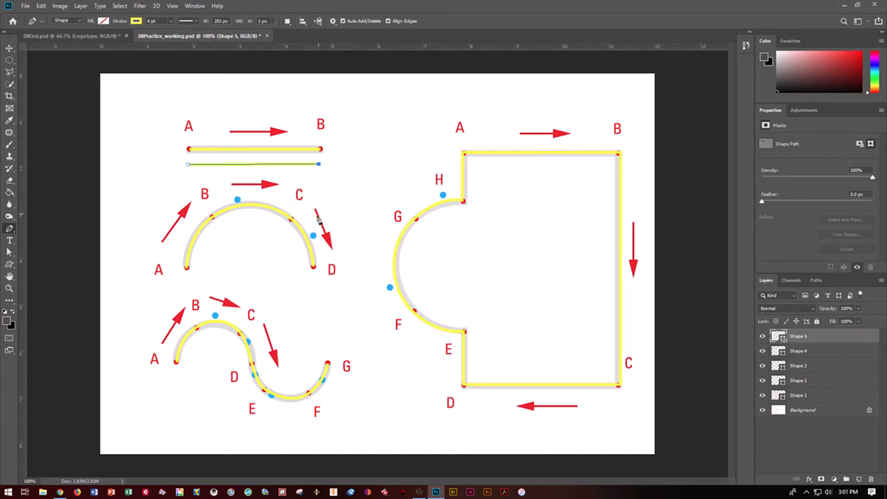
Undo the extra practice line below the finished A–B line, along with a stray anchor point.
key(ctrl+z)
click(197, 268)
key(ctrl+z)
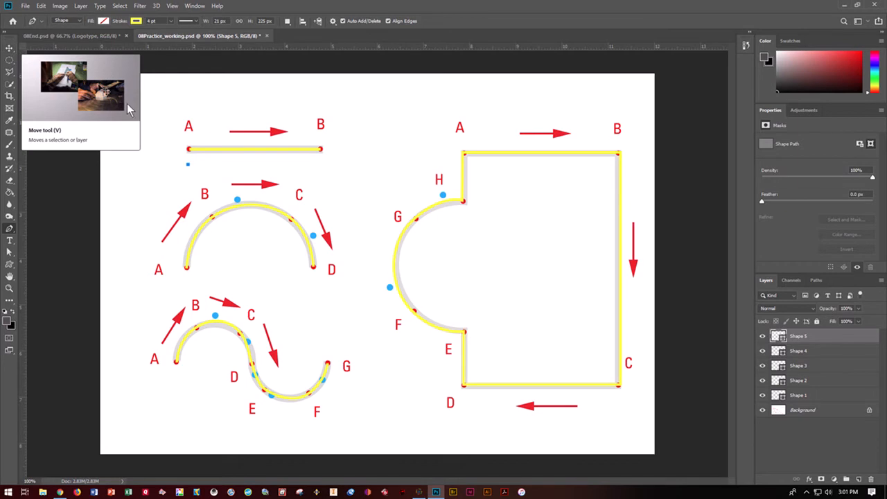
Open 08Start.psd and preview its Inside Handle template layer, hiding it again.
click(75, 35)
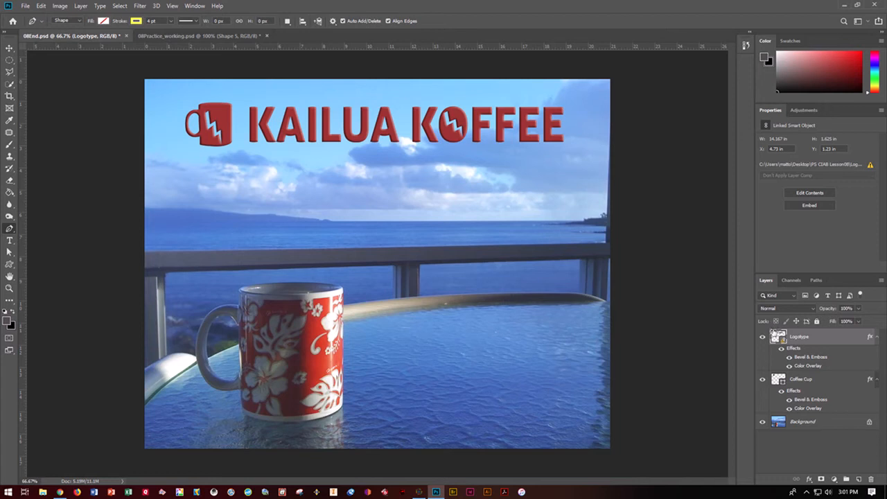
click(26, 6)
click(32, 23)
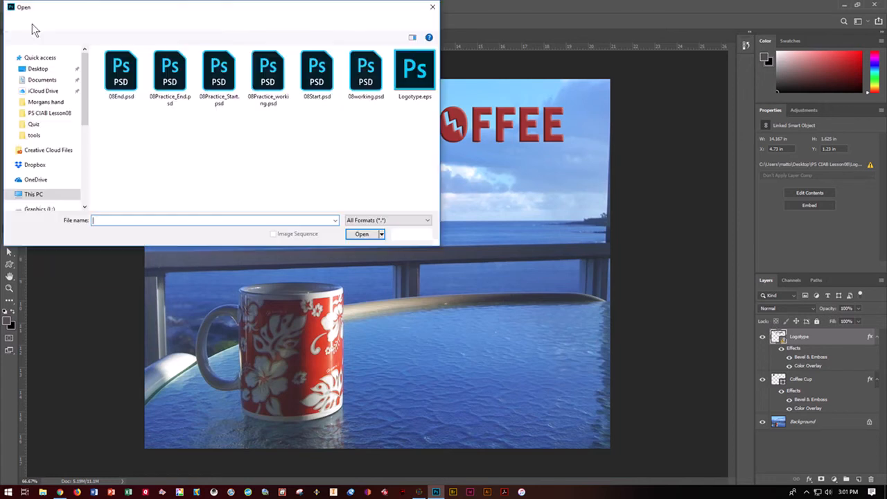
click(313, 76)
click(361, 236)
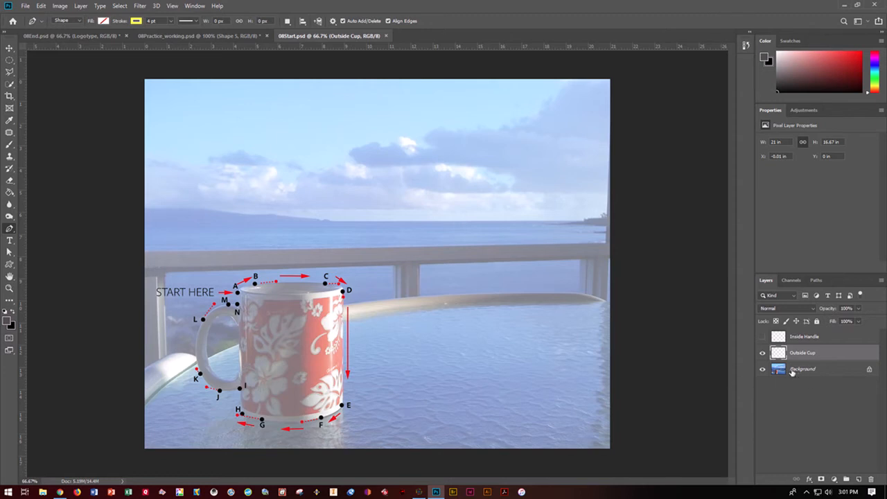
click(763, 337)
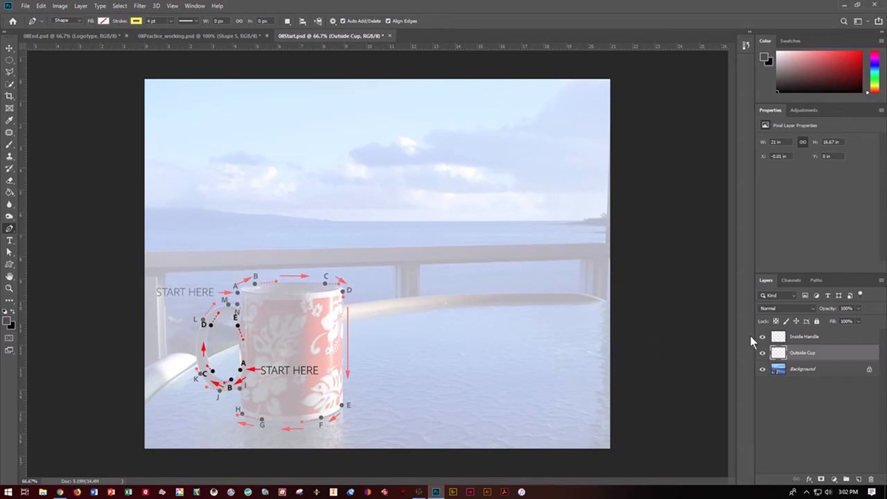
click(763, 337)
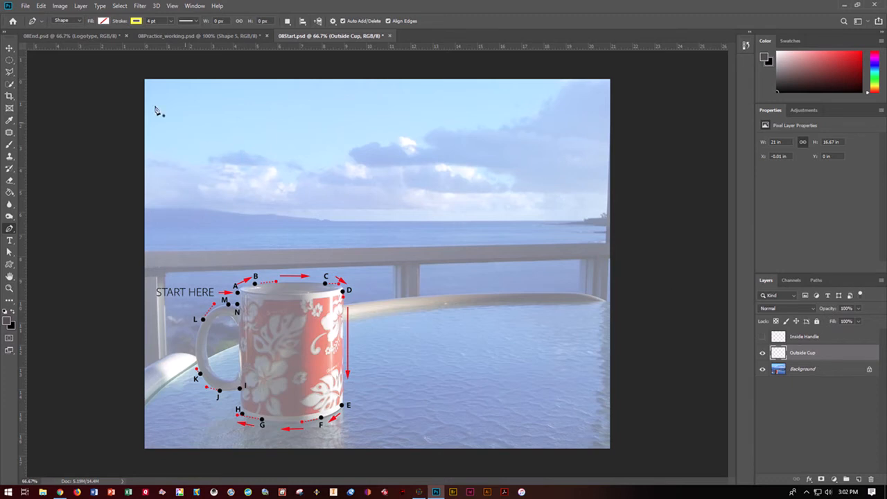
Save the document under the name 08Working in Photoshop format, replacing the existing file.
click(25, 6)
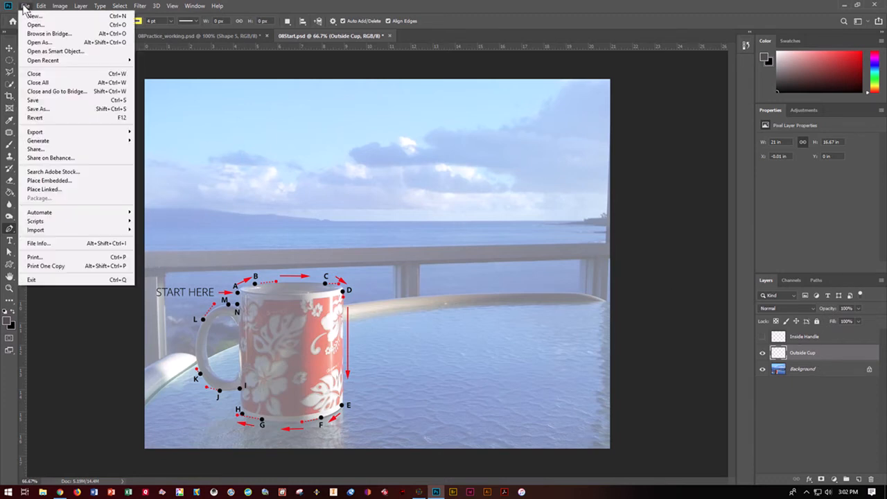
click(38, 109)
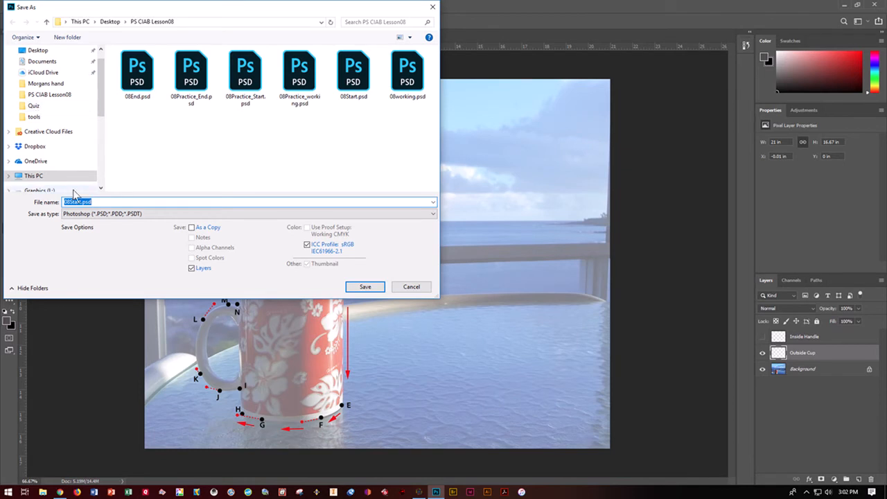
click(101, 201)
key(BackSpace)
key(BackSpace)
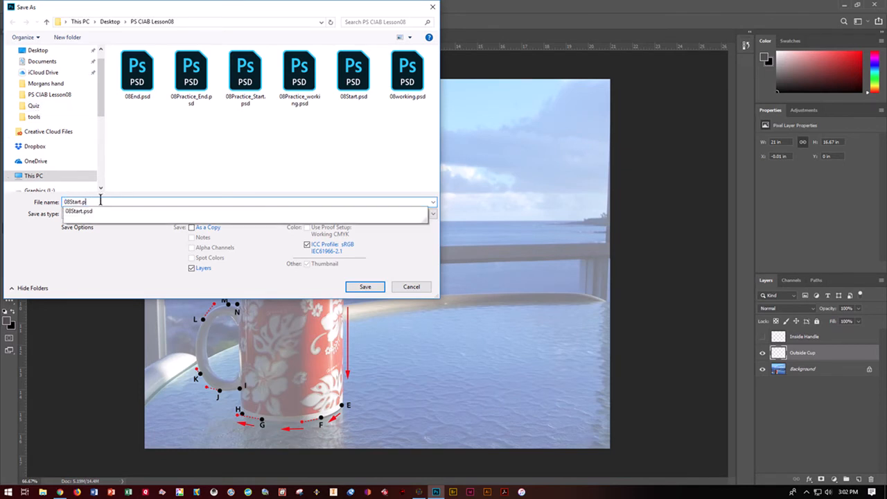
key(BackSpace)
text(Working)
key(BackSpace)
key(BackSpace)
click(356, 285)
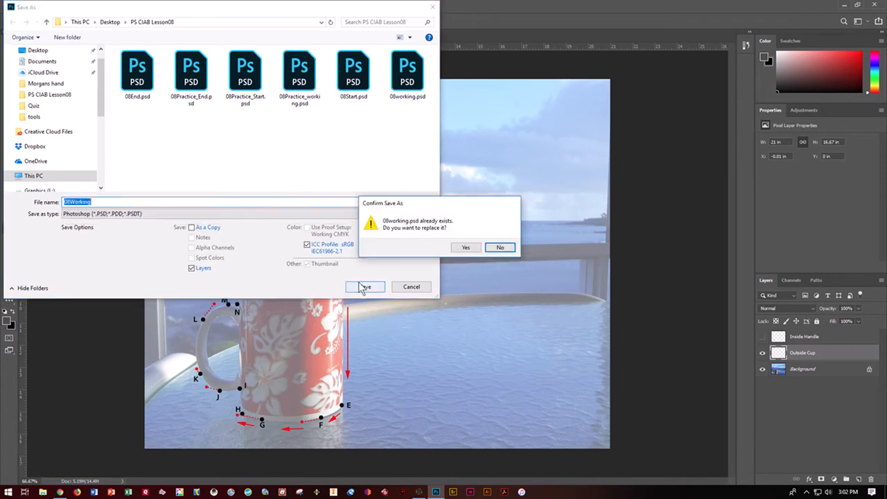
click(470, 248)
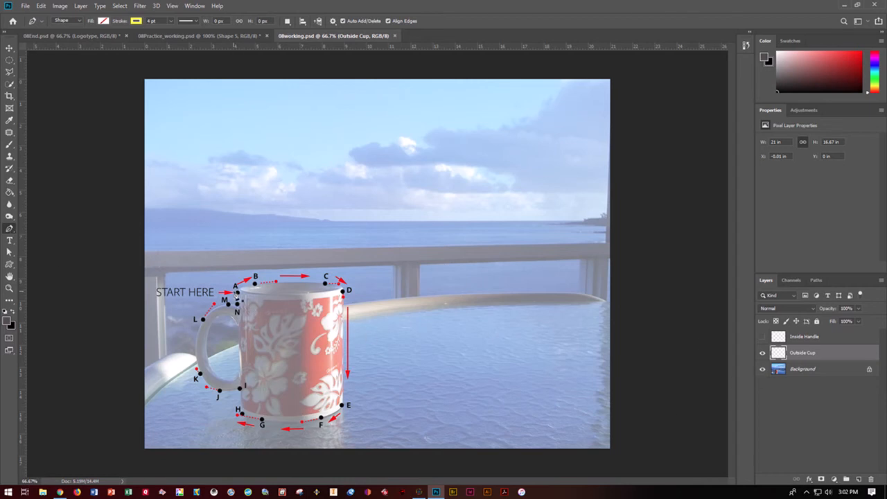
Trace the mug's outer edge with the Pen tool from A through B, C, D and E to F, pulling curve handles along the red guides.
click(238, 293)
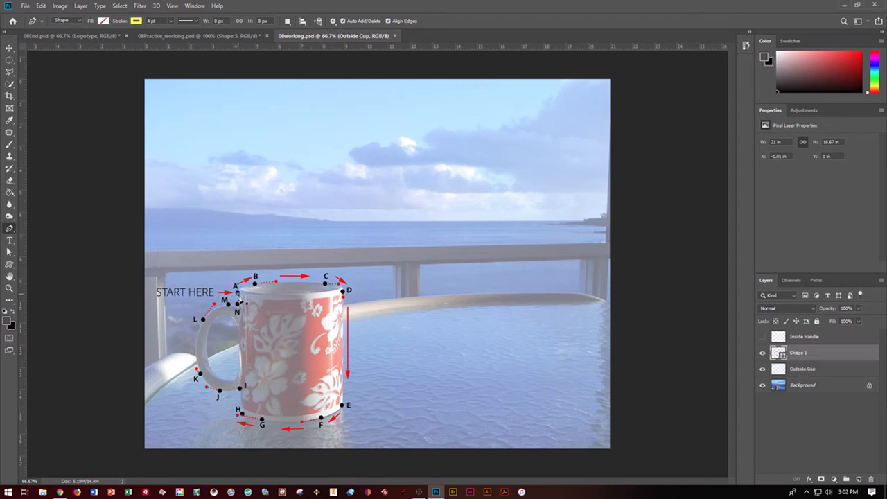
click(255, 289)
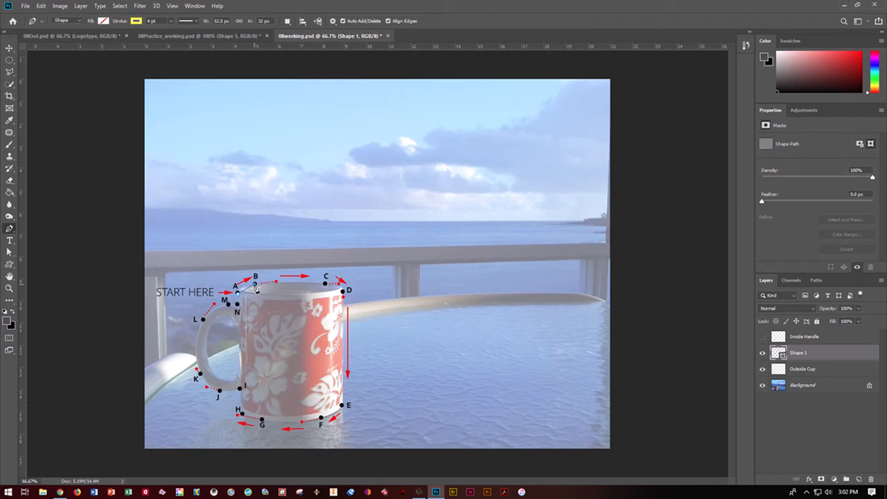
drag(257, 288, 348, 324)
click(344, 406)
drag(321, 418, 303, 422)
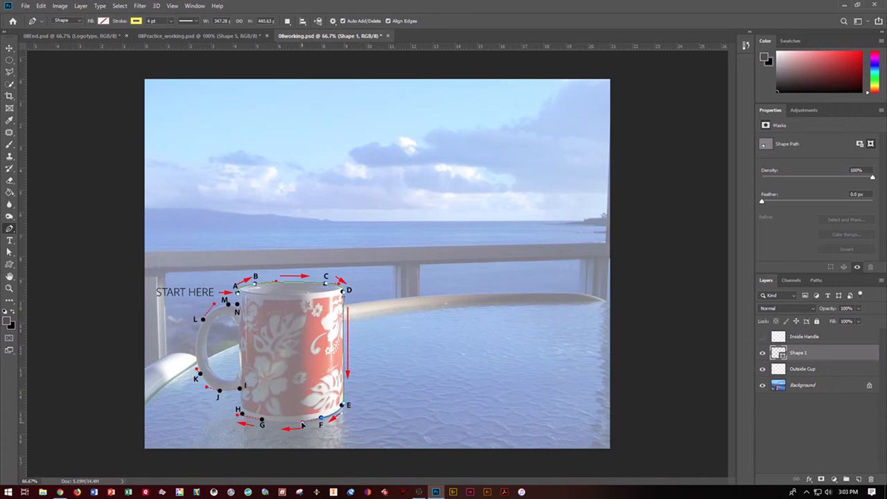
Continue the outline from G along the mug's base and around the outer handle to N, and close it at A.
click(262, 421)
drag(263, 424, 242, 413)
drag(241, 392, 198, 370)
drag(203, 319, 239, 311)
click(238, 305)
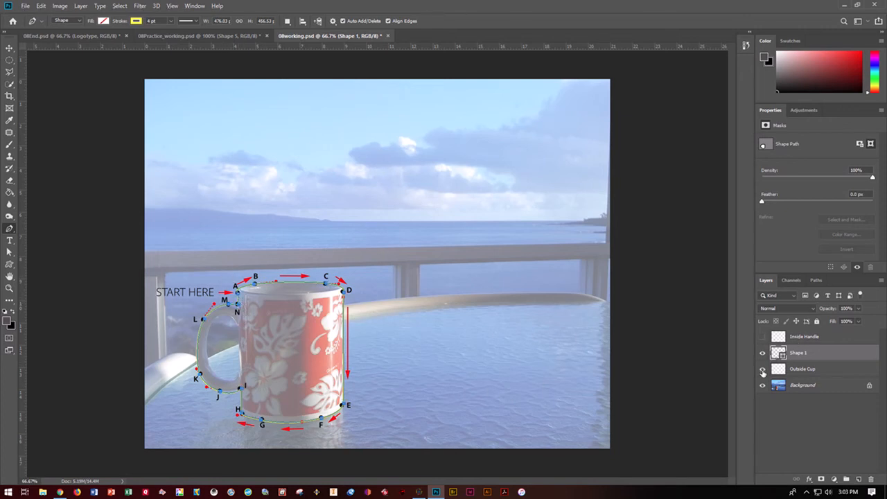
Check the traced outline with the Outside Cup template temporarily hidden, and save the document.
click(763, 371)
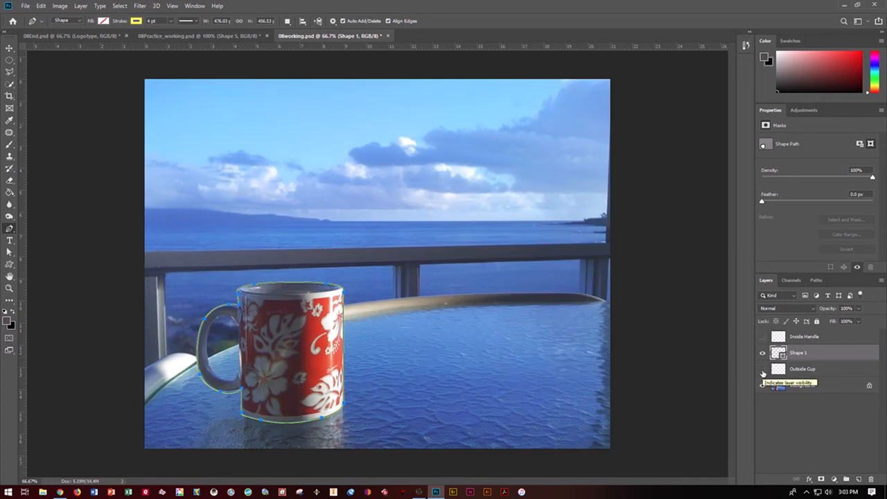
click(762, 369)
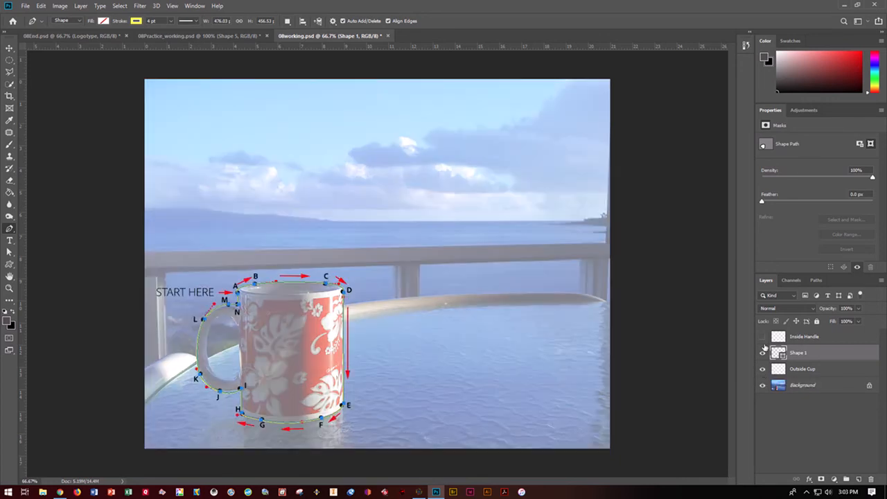
click(816, 279)
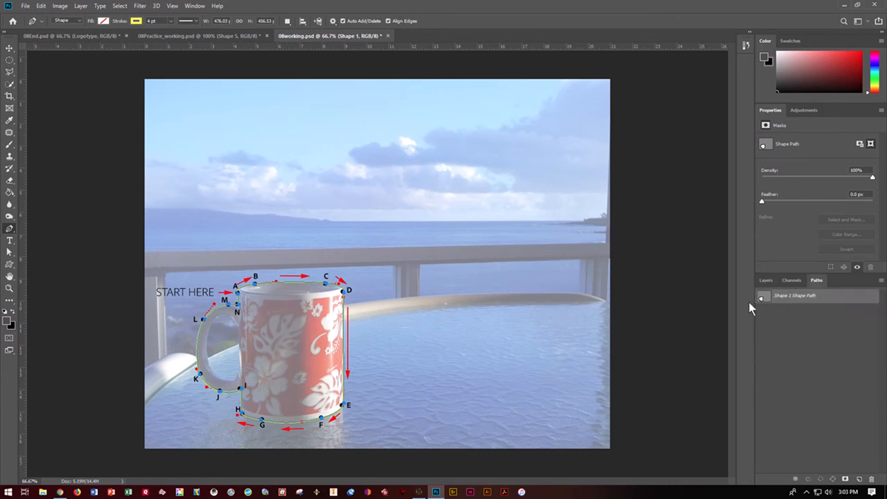
click(766, 281)
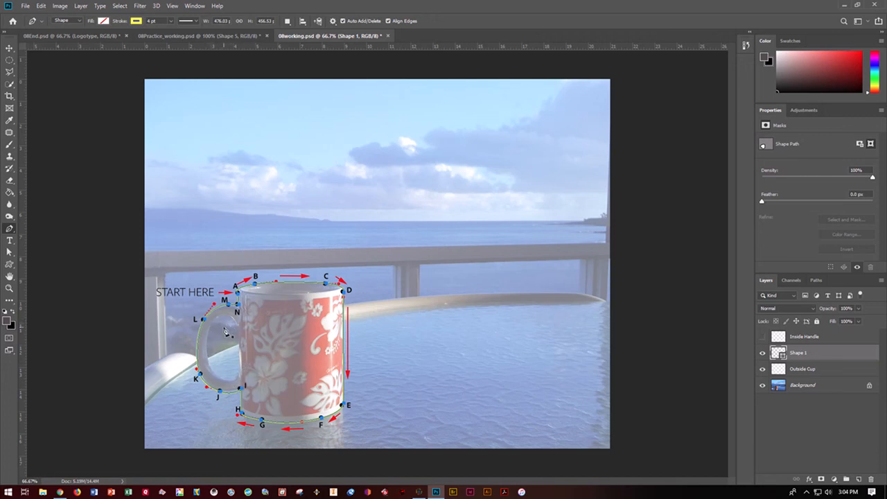
key(ctrl+s)
Hide the Outside Cup template layer and show the Inside Handle template layer.
click(817, 280)
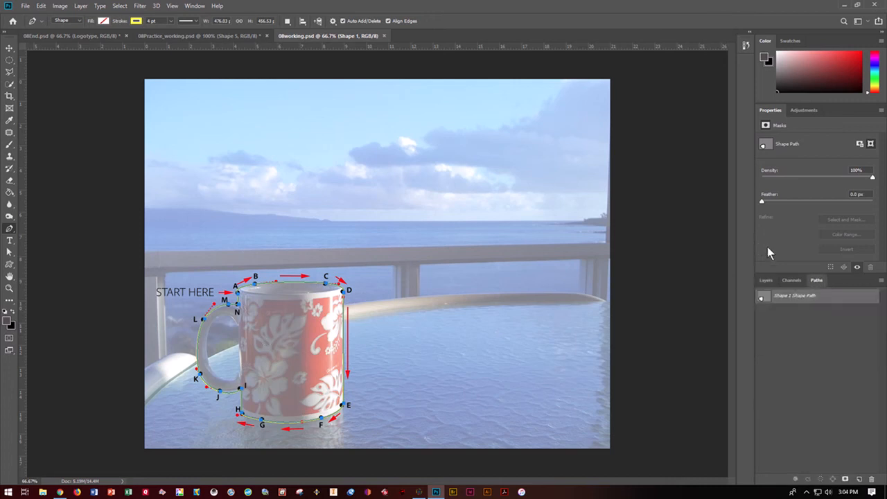
click(763, 280)
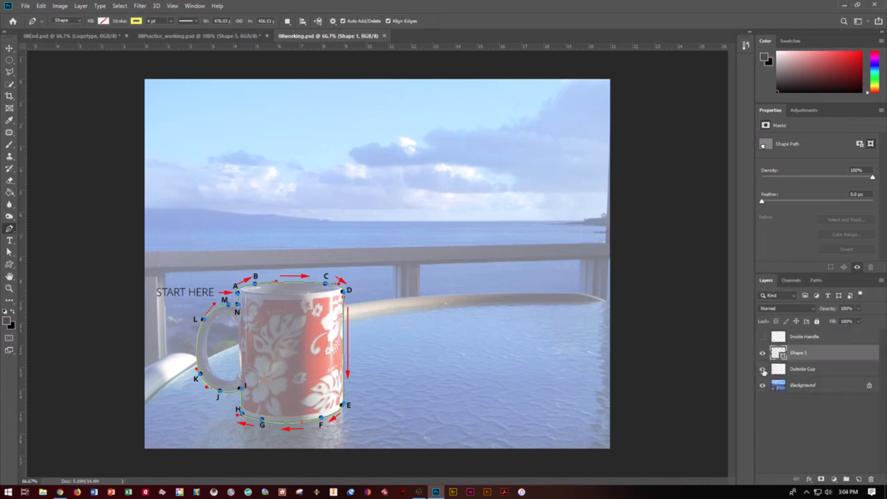
click(762, 369)
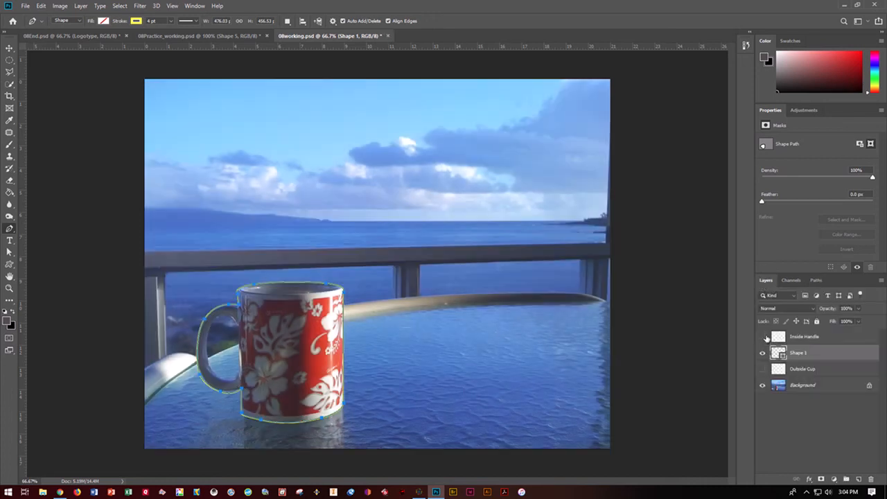
click(763, 336)
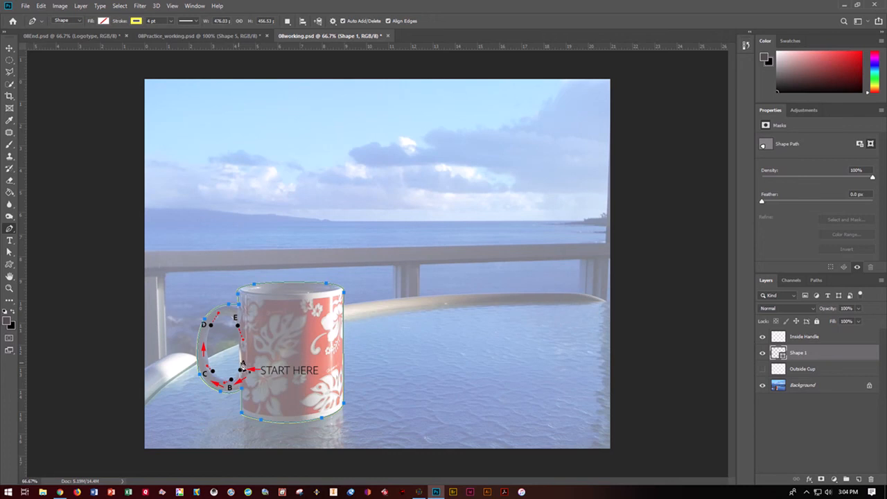
Set the Pen tool's path operation to Subtract Front Shape for the cup's shape path.
click(815, 280)
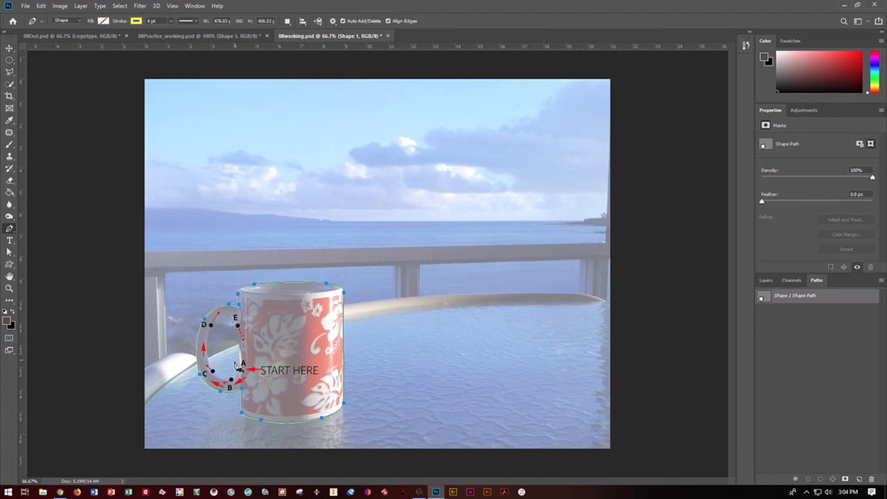
click(288, 21)
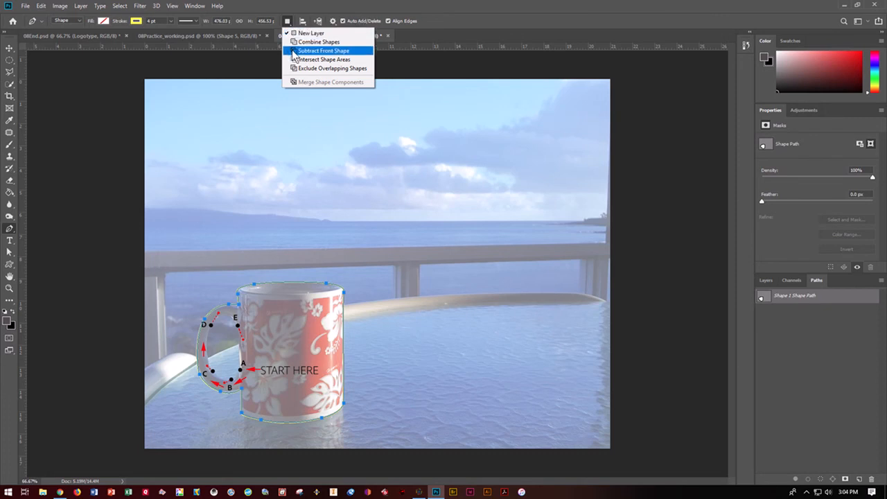
click(293, 51)
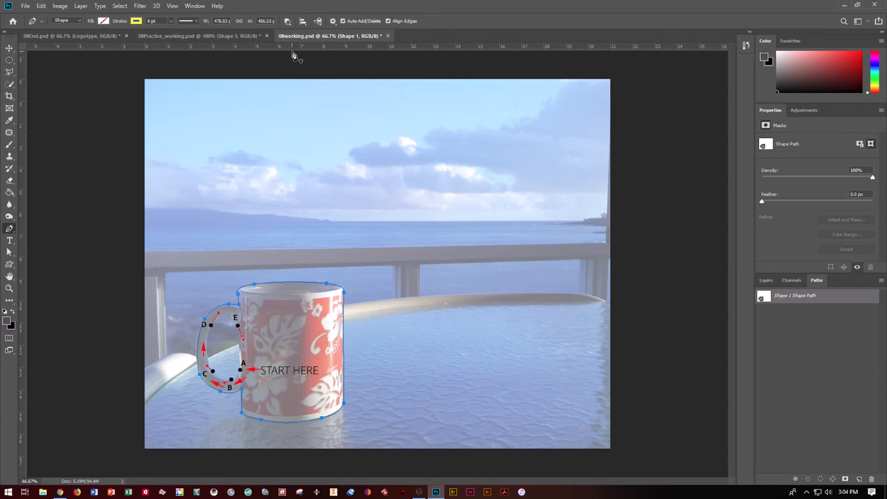
Trace the handle's inner opening from A through B, C and D to E, pulling curve handles along the red guides.
click(242, 372)
drag(213, 372, 208, 370)
drag(211, 325, 245, 344)
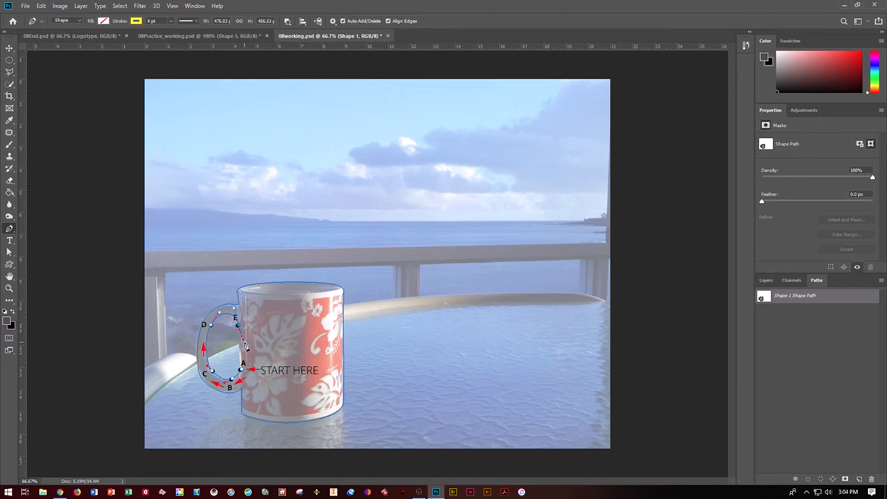